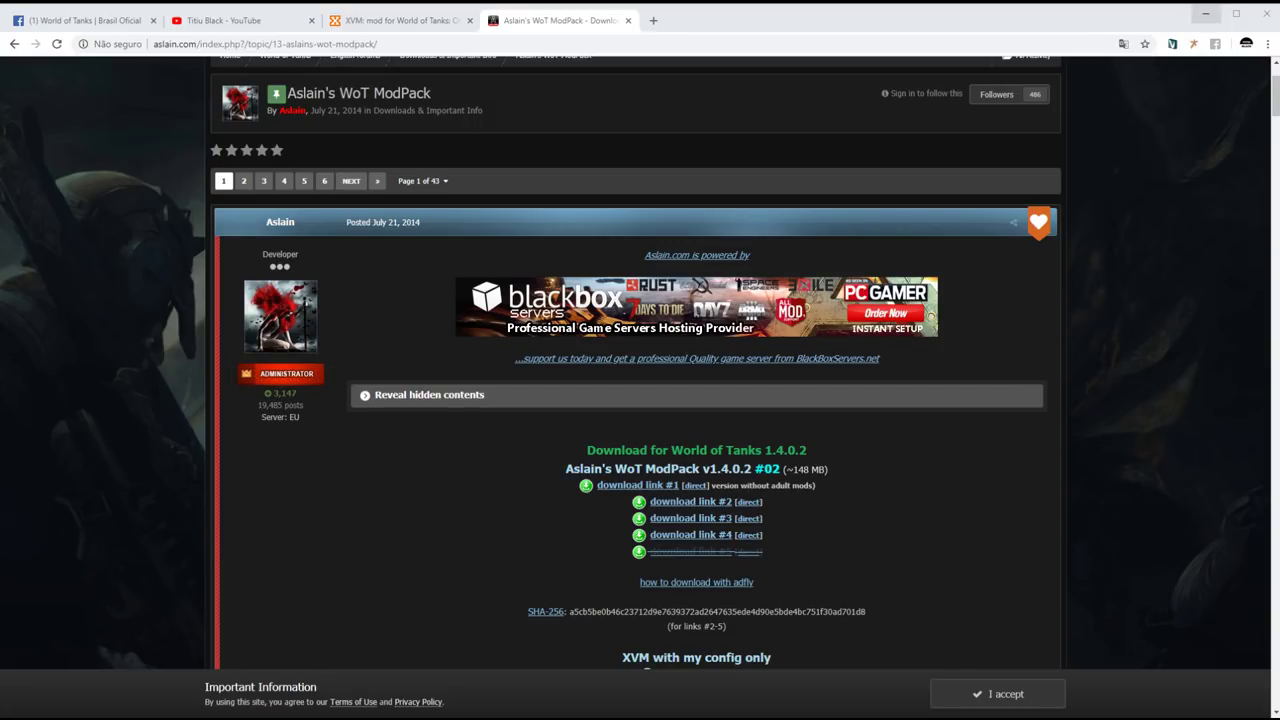
Enable the preview window in the modpack installer and proceed with the D:\World_of_Tanks folder to the mod selection page.
left_click(1204, 20)
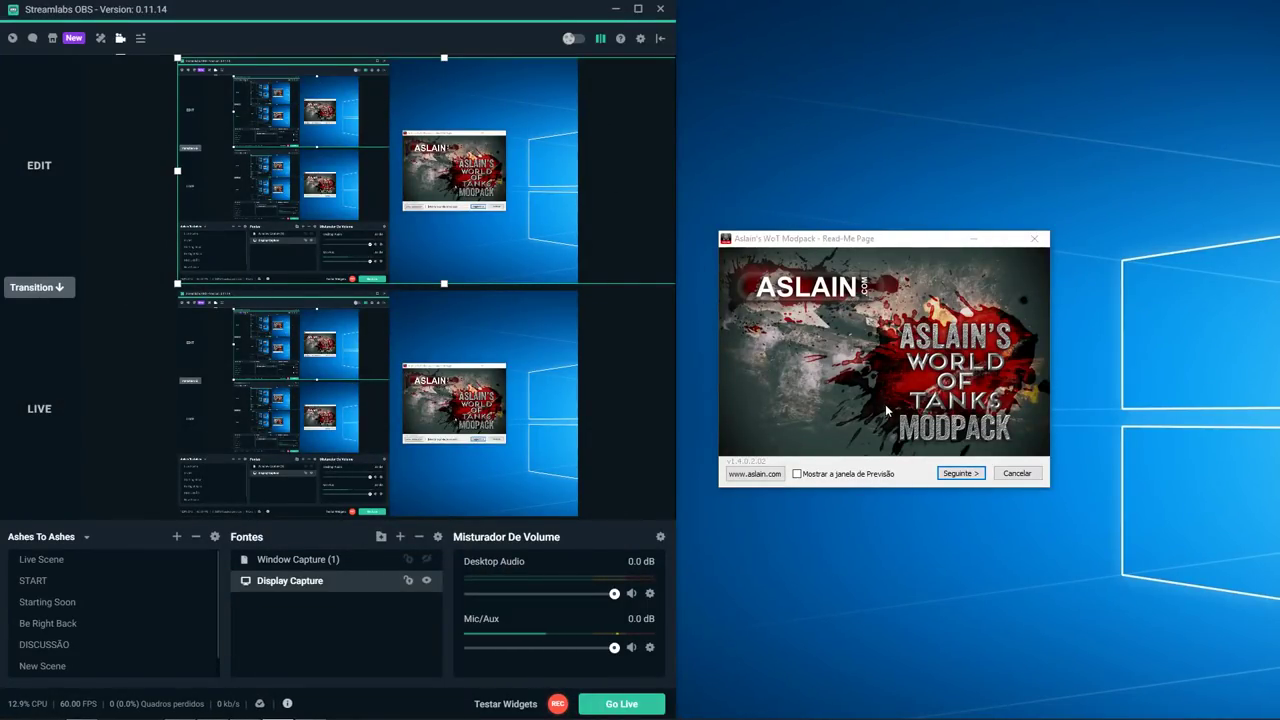
left_click(798, 475)
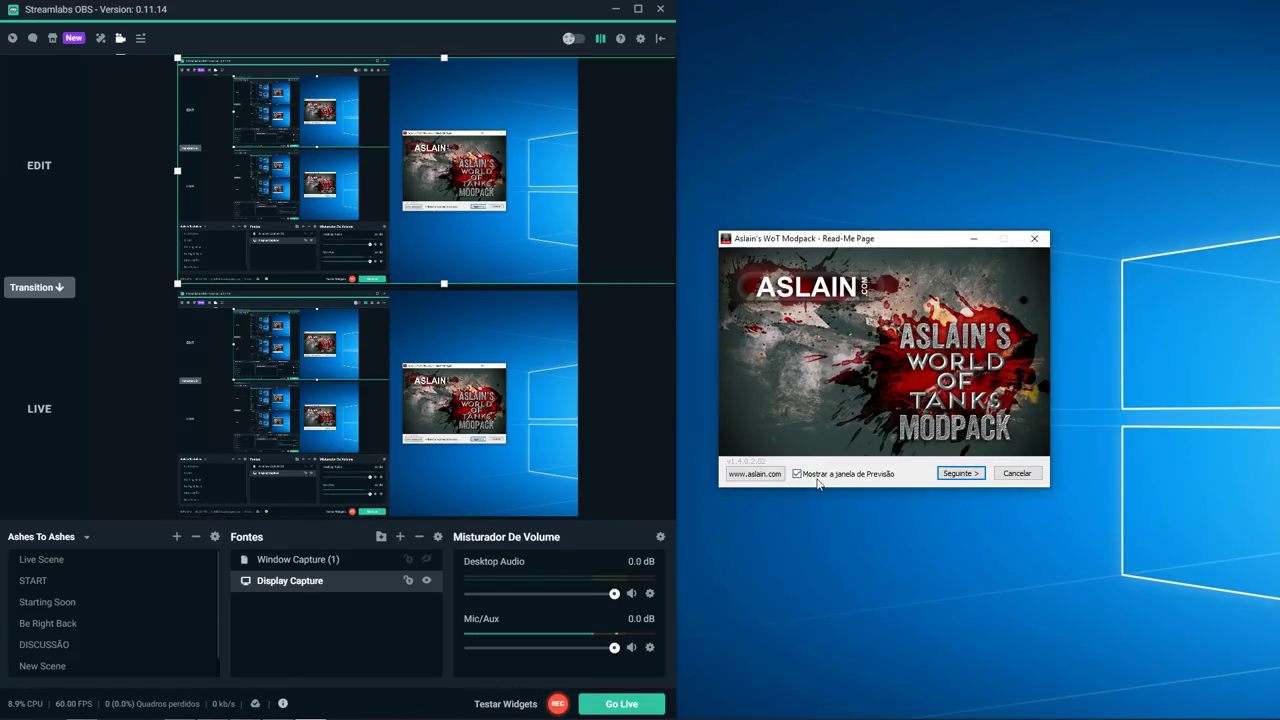
left_click(958, 474)
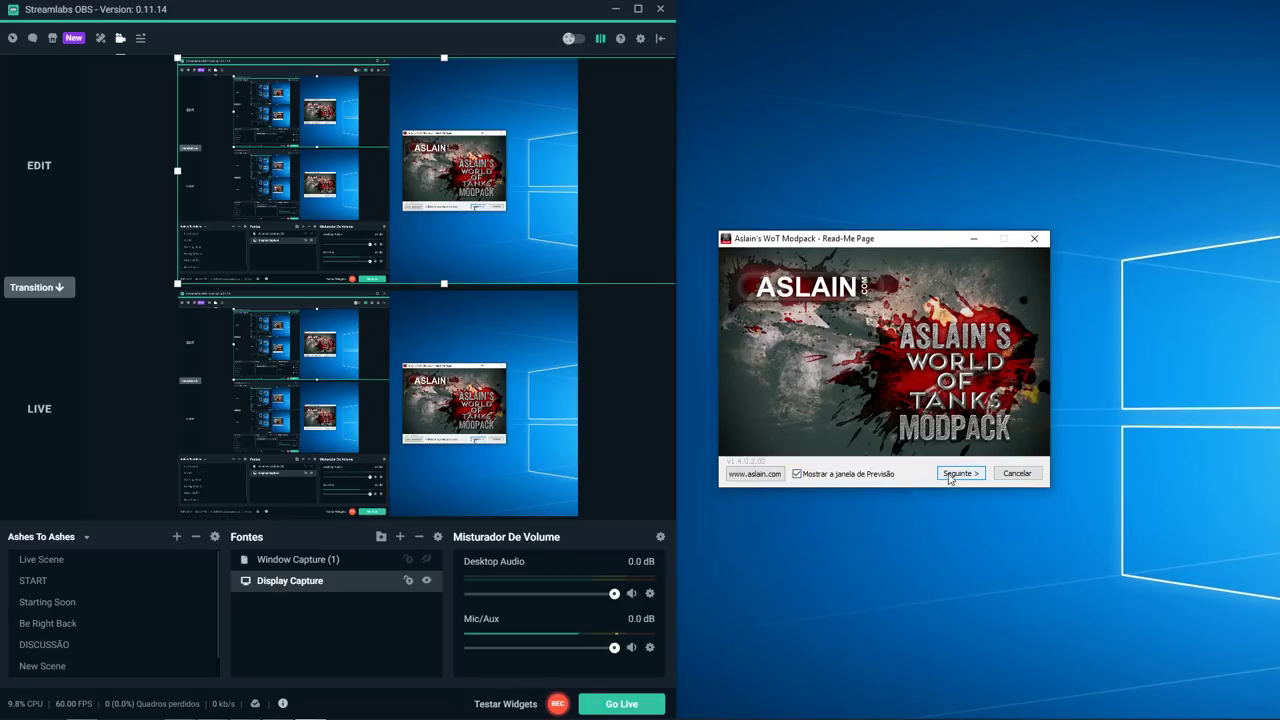
left_click(950, 475)
left_click(949, 475)
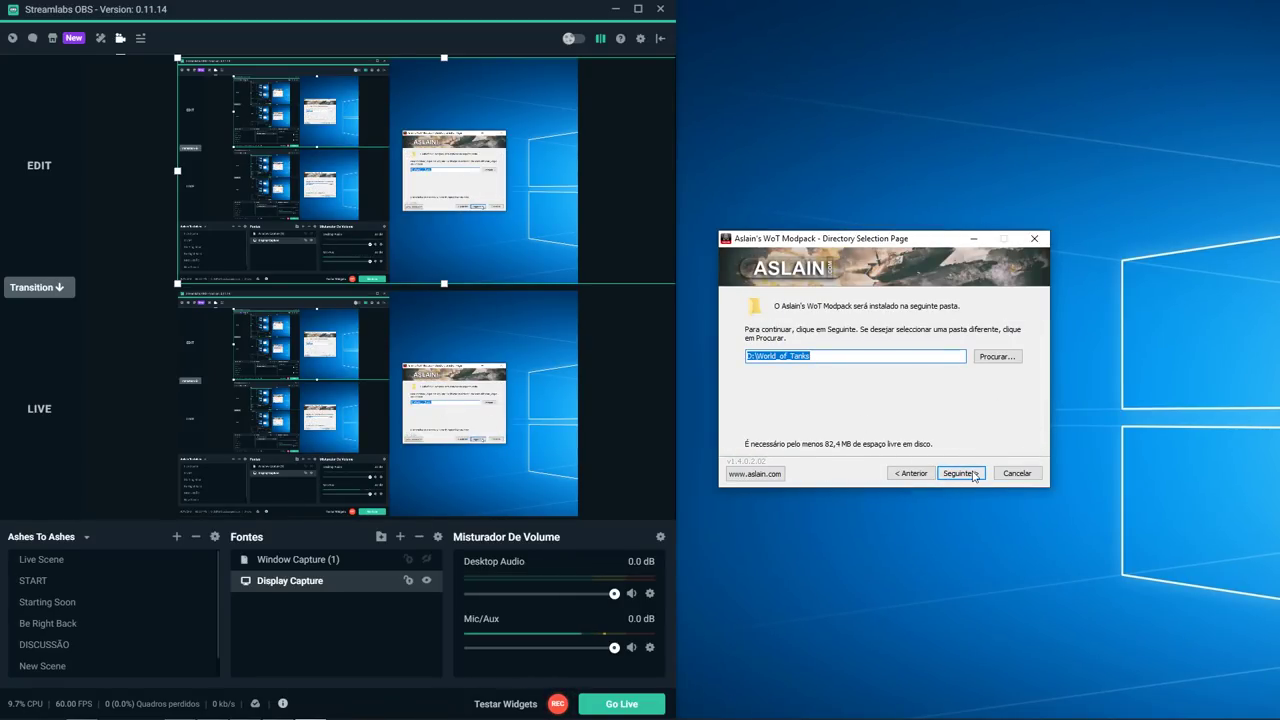
left_click(949, 475)
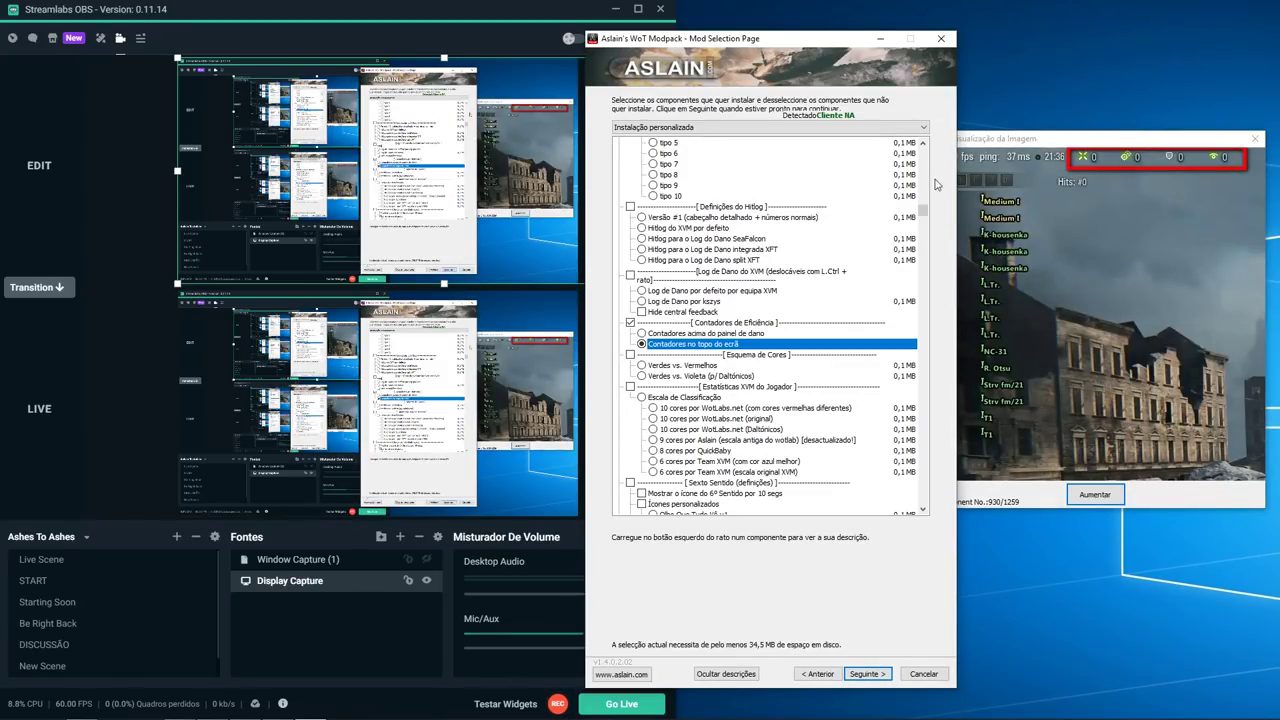
Move the image preview window clear of the installer's component list.
left_click_drag(922, 218, 937, 155)
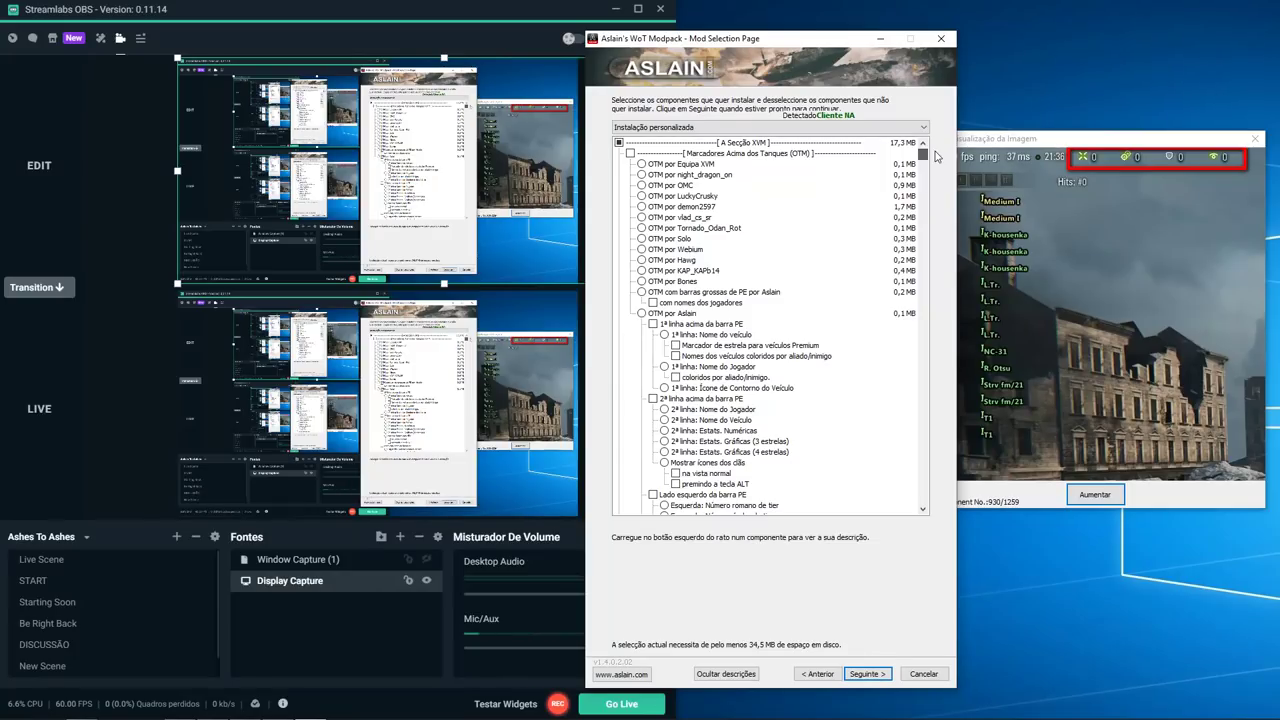
left_click(1003, 140)
left_click_drag(1003, 140, 1037, 79)
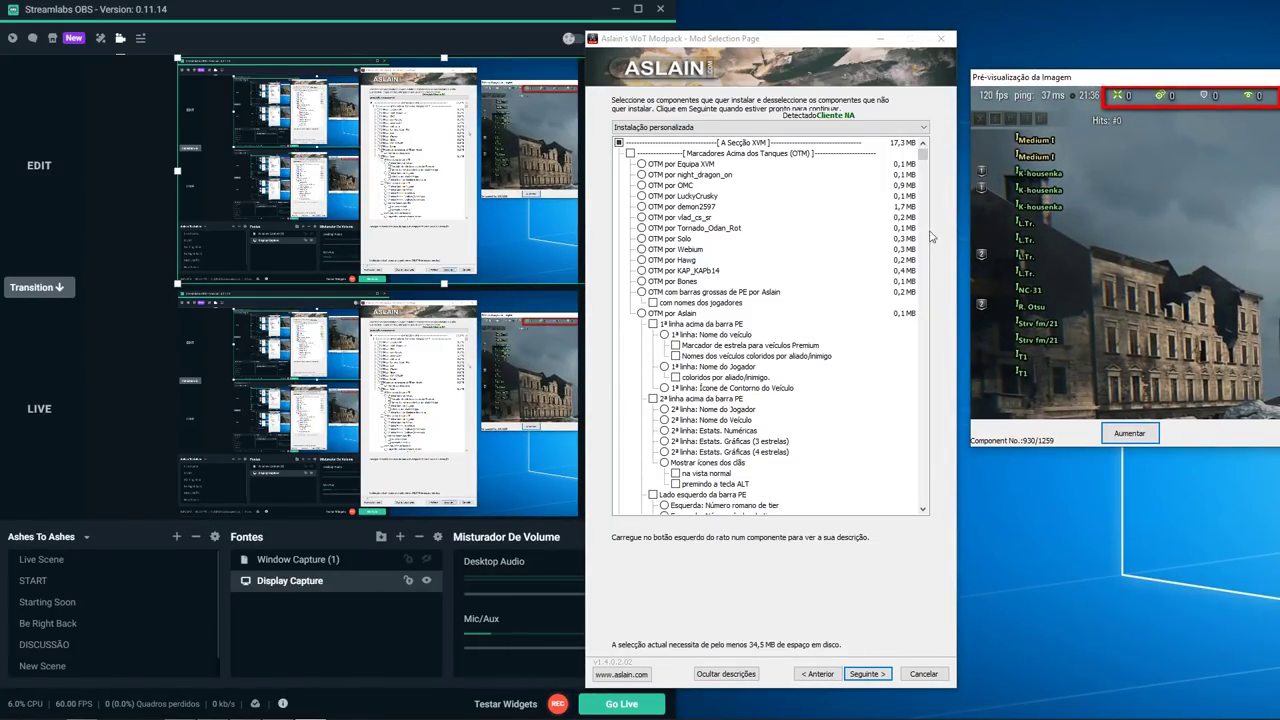
Turn the efficiency counters section off and on again, selecting "Contadores no topo do ecrã".
left_click_drag(929, 152, 932, 215)
left_click(827, 314)
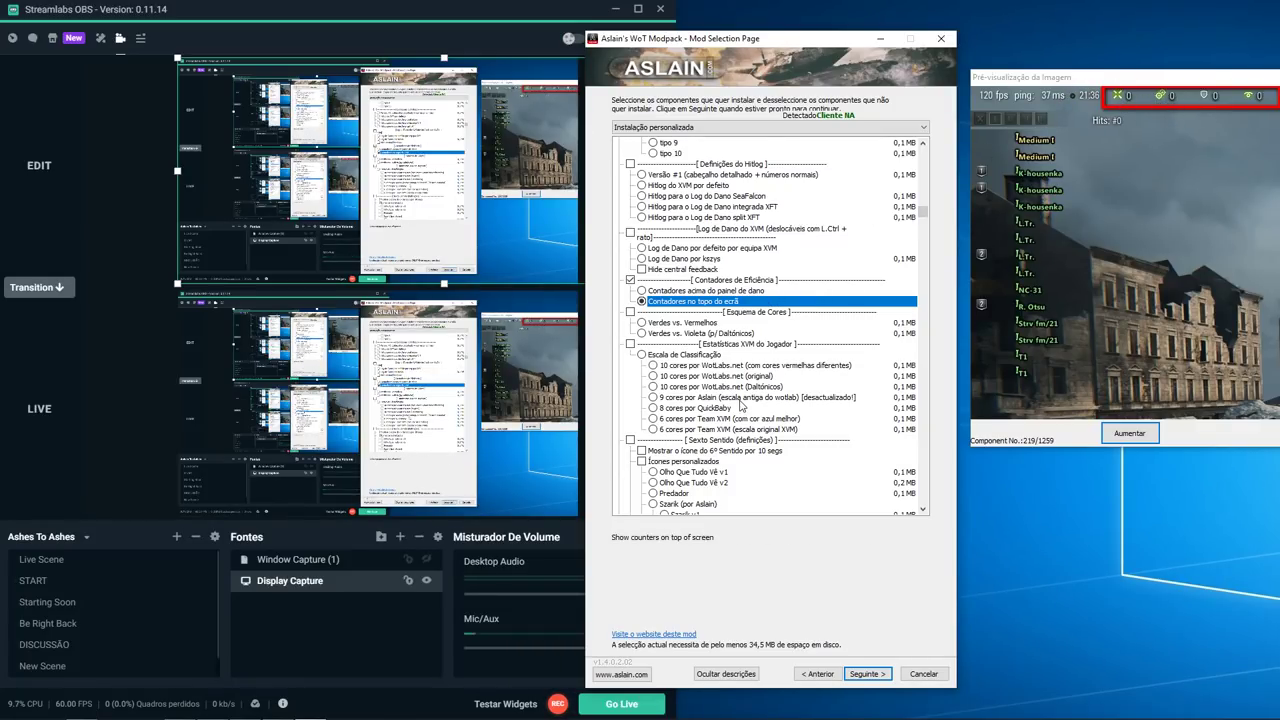
scroll(743, 400, "down", 1)
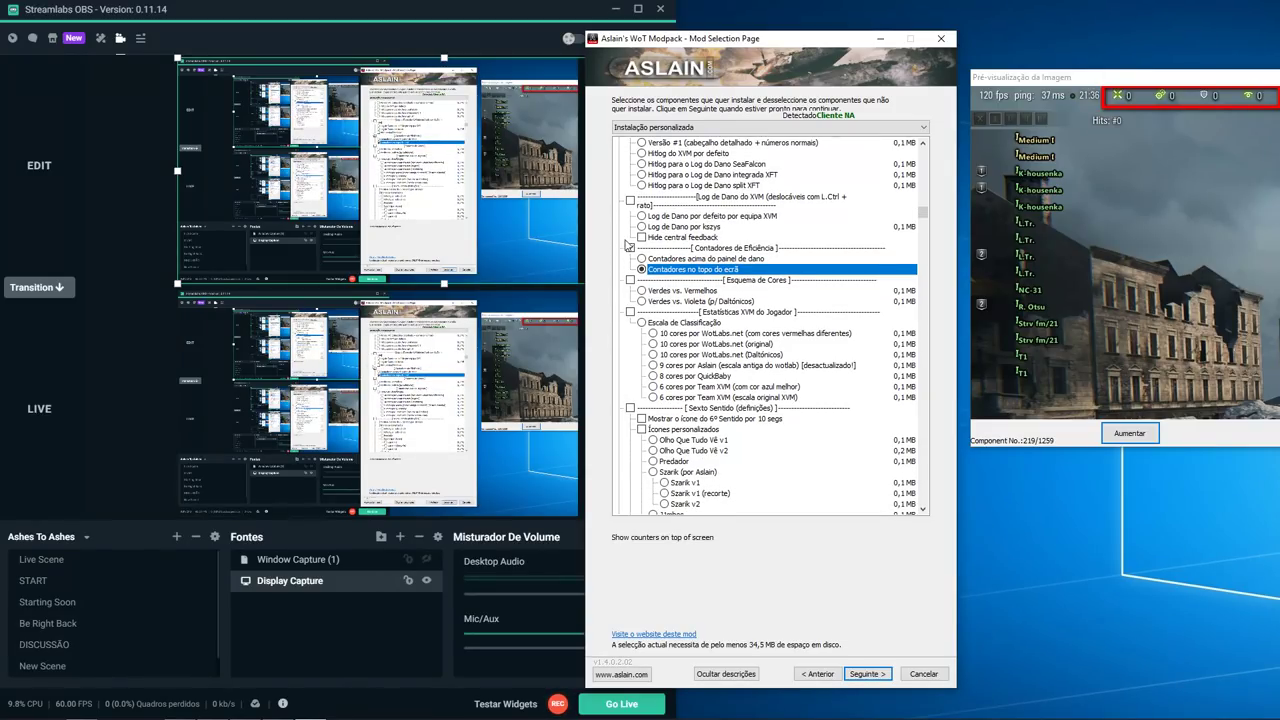
left_click(630, 248)
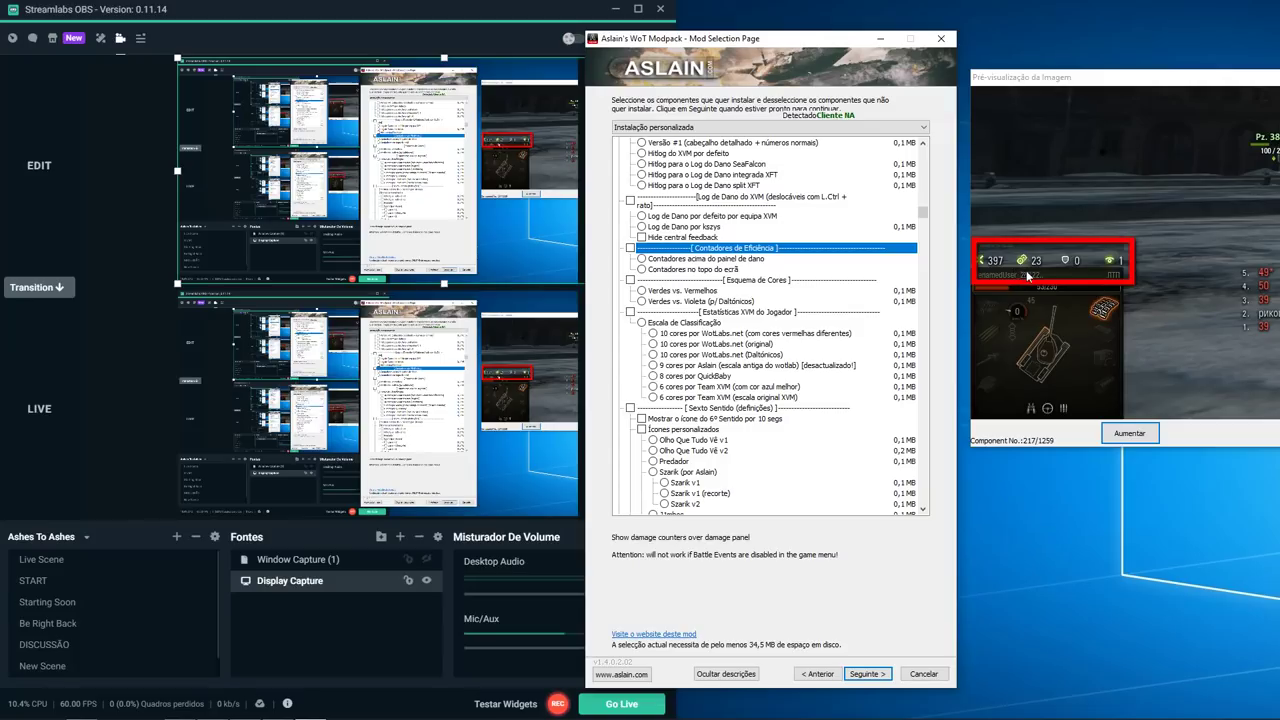
left_click(630, 248)
left_click(641, 269)
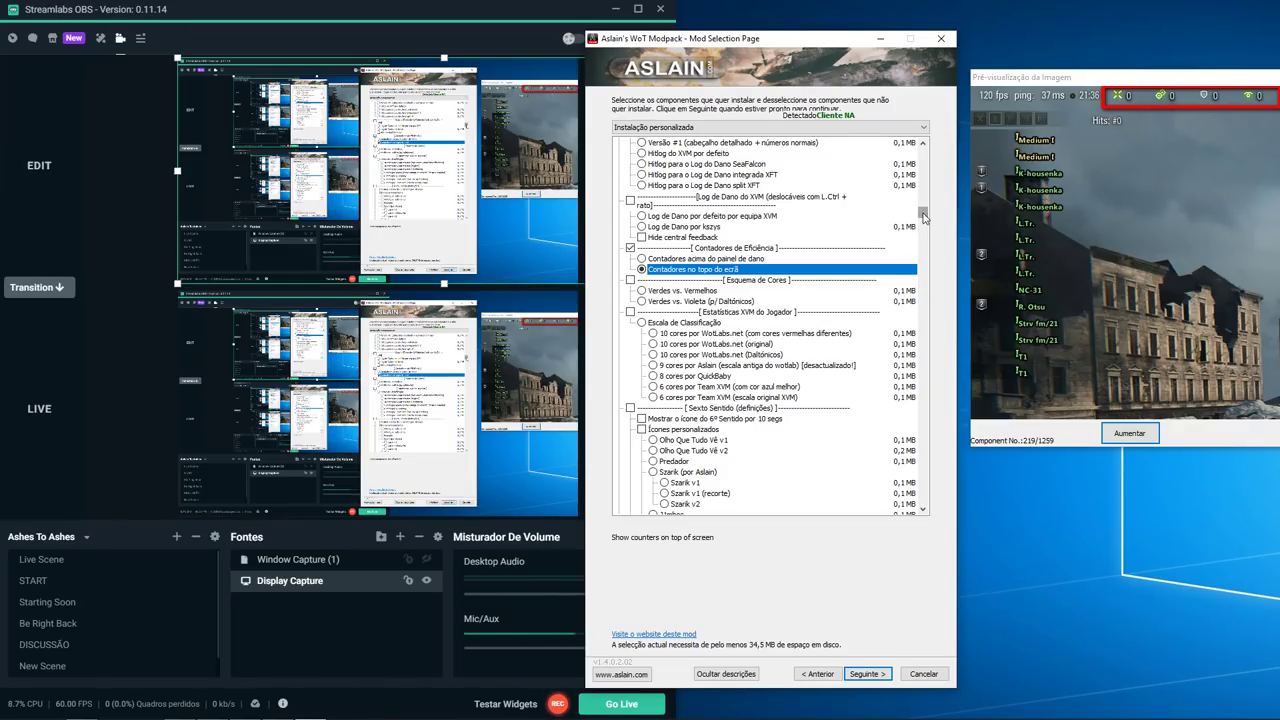
Set the garage clock ("Relógio na Garagem") in the XVM hangar settings to the 24h format.
left_click_drag(924, 213, 926, 240)
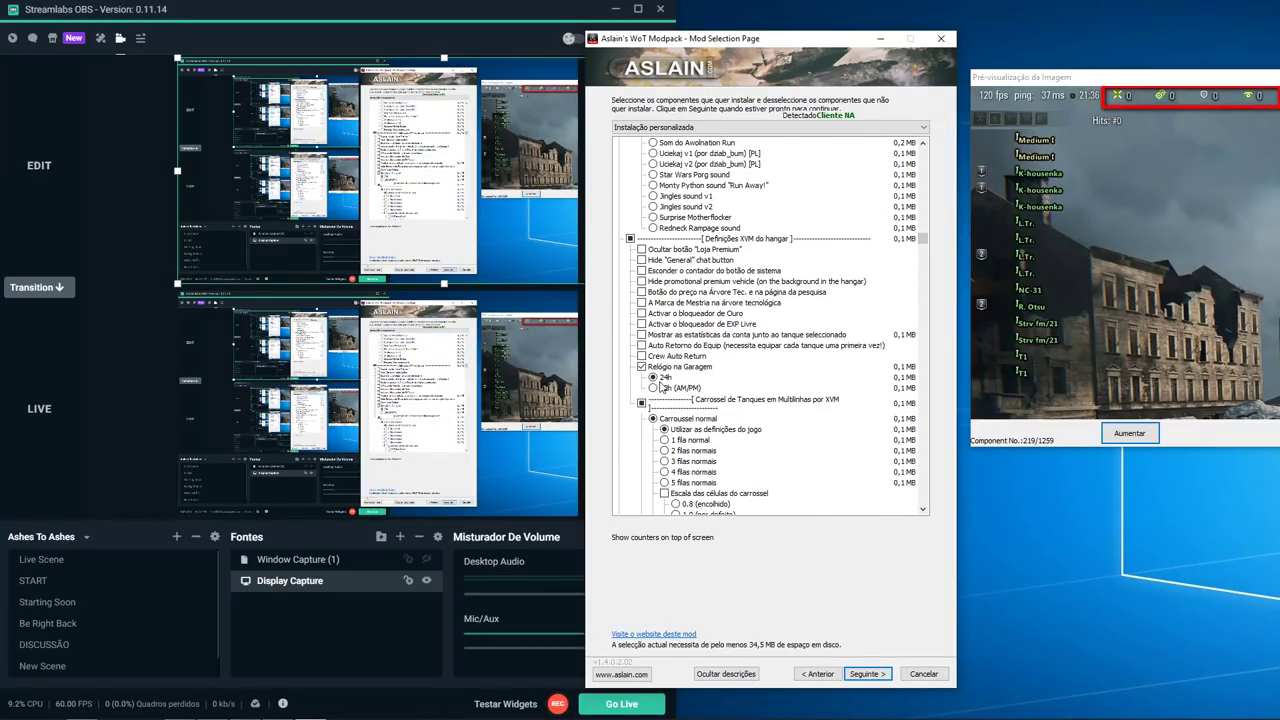
left_click(664, 378)
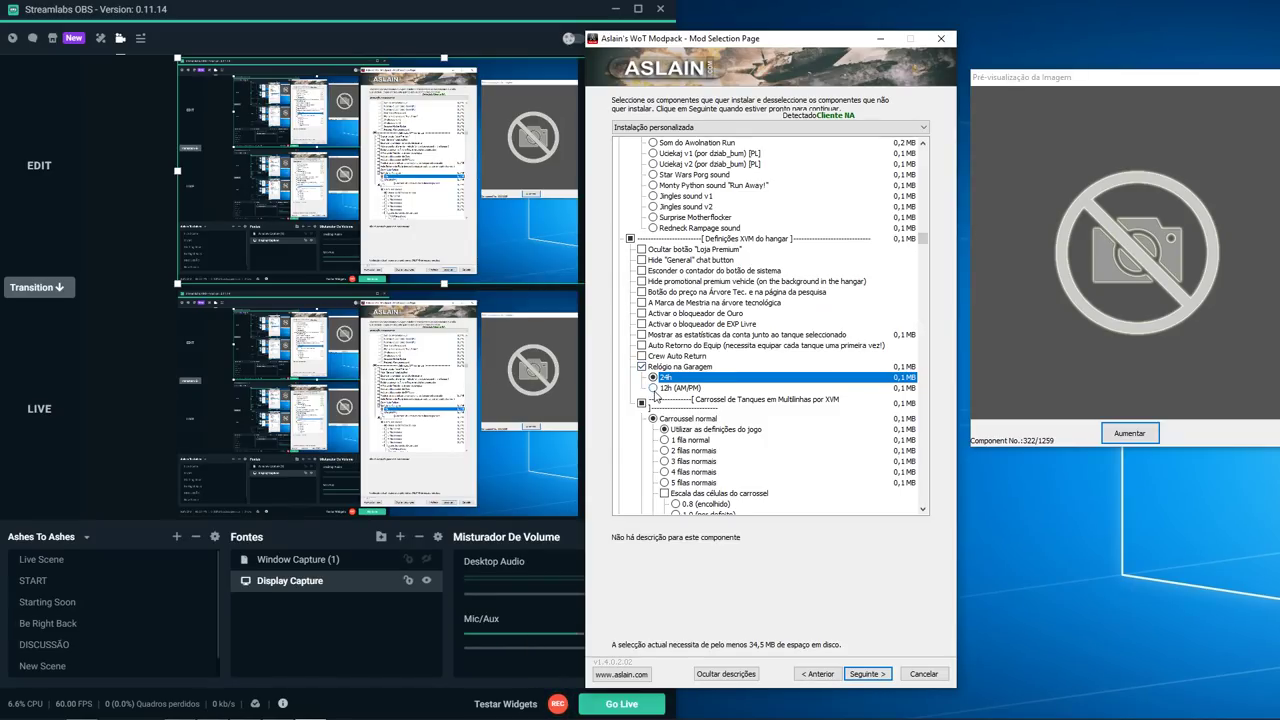
left_click(664, 388)
left_click(664, 378)
Preview the two-row tank carousel, and set the normal carousel to "Utilizar as definições do jogo".
scroll(824, 412, "down", 2)
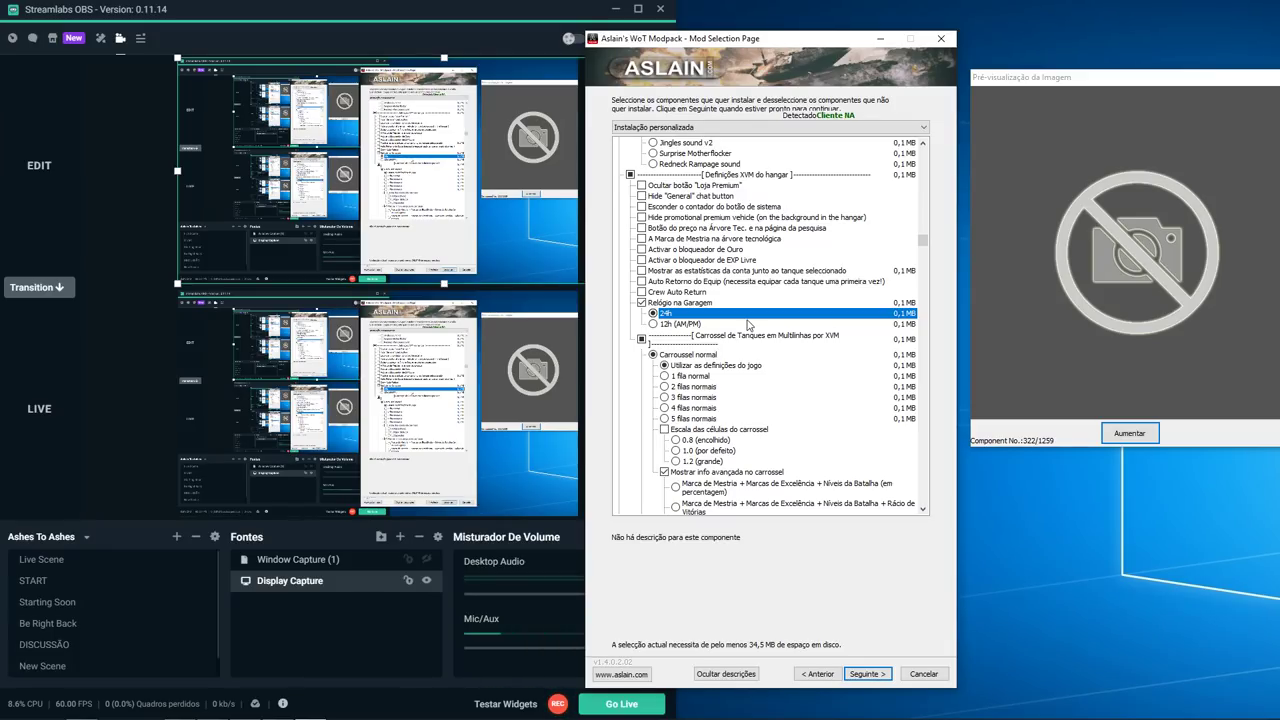
left_click(717, 366)
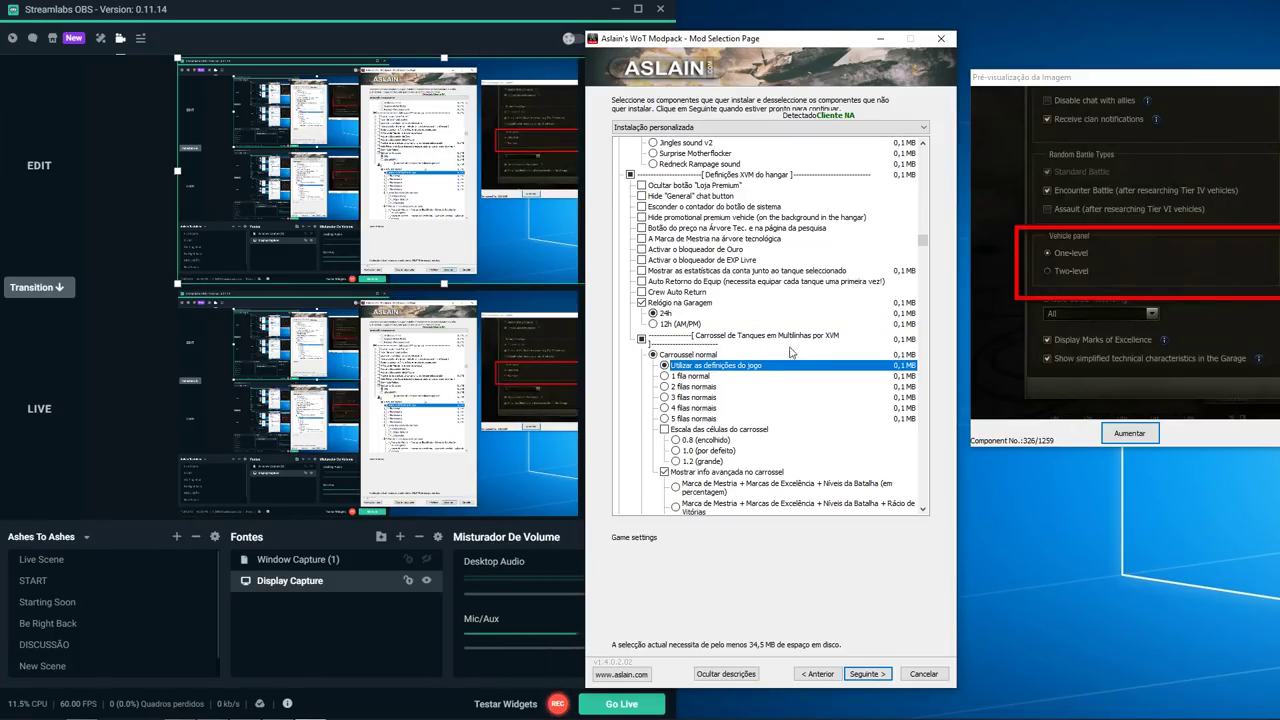
left_click(716, 388)
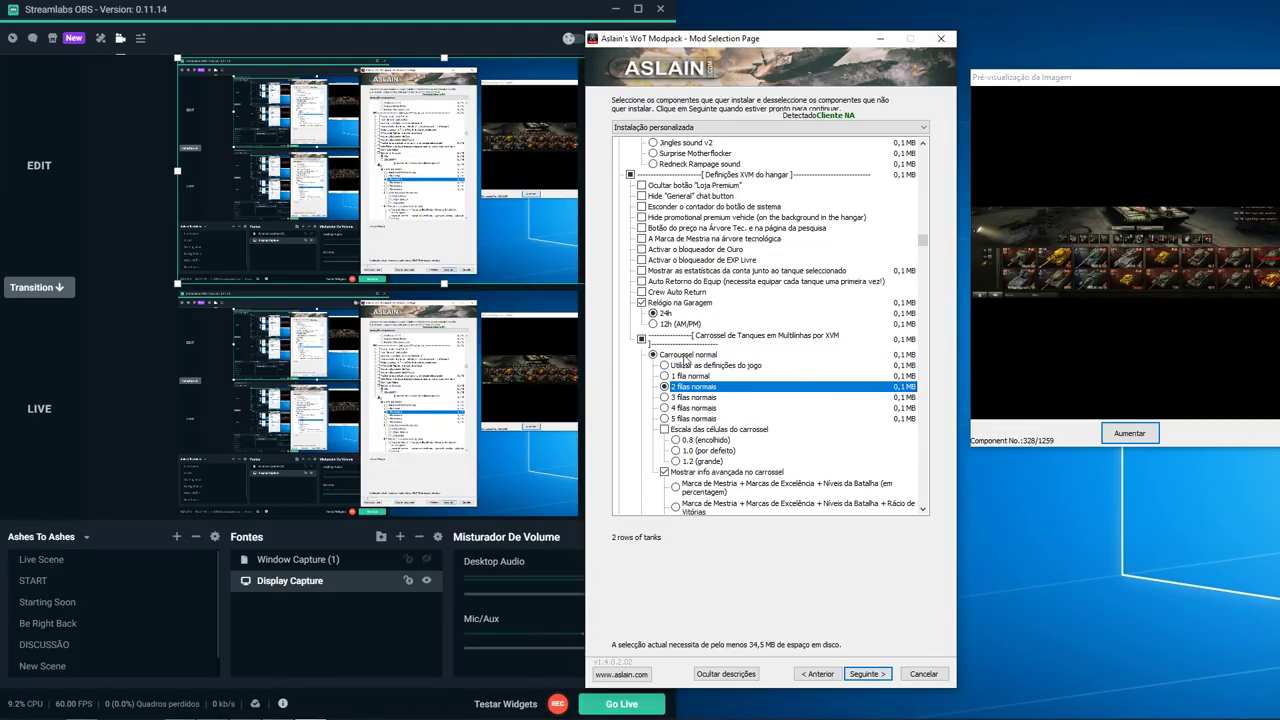
left_click(713, 366)
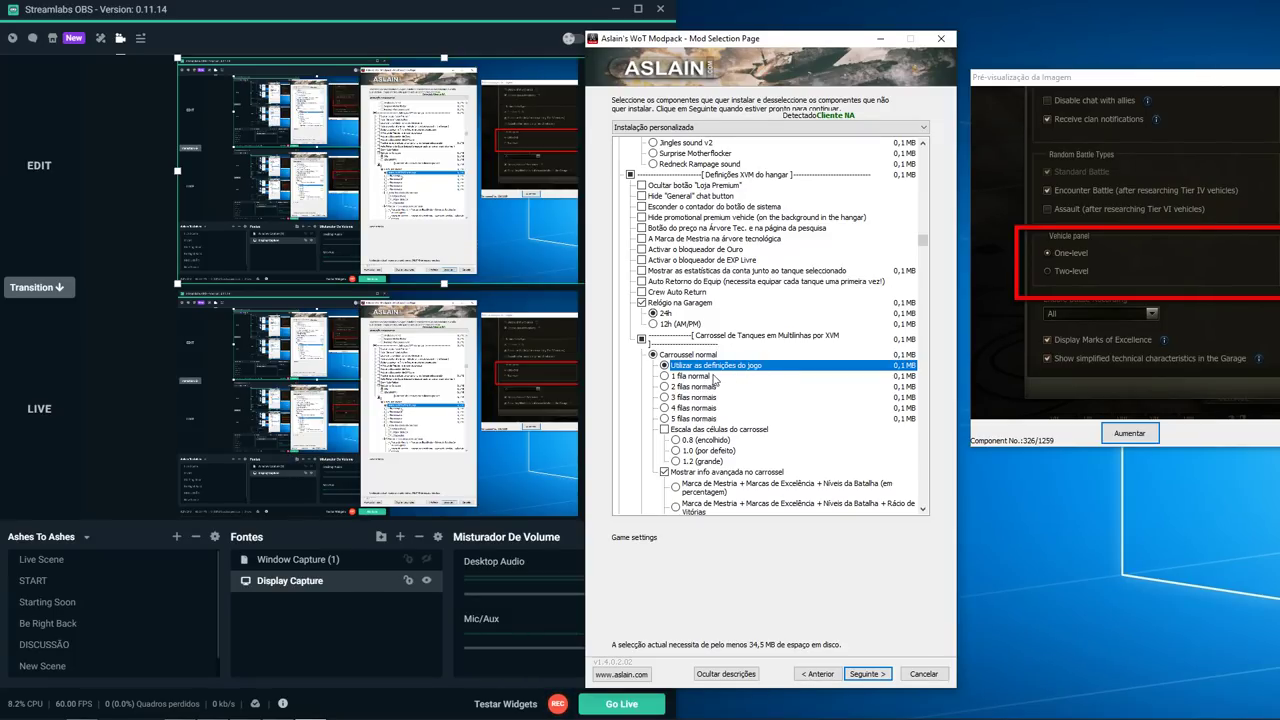
Select the advanced carousel info option with battle tiers, mastery, marks of excellence in percent, win ratio, battles played and average damage.
scroll(751, 388, "down", 1)
scroll(751, 388, "down", 3)
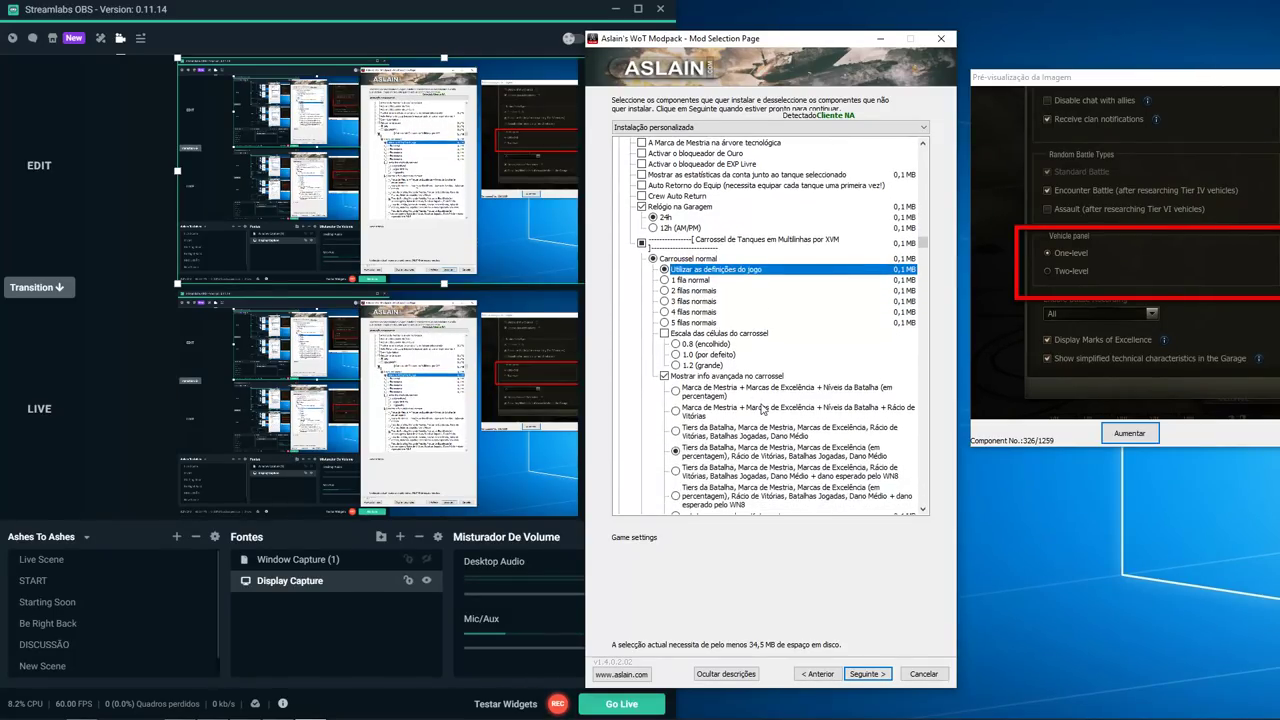
left_click(713, 455)
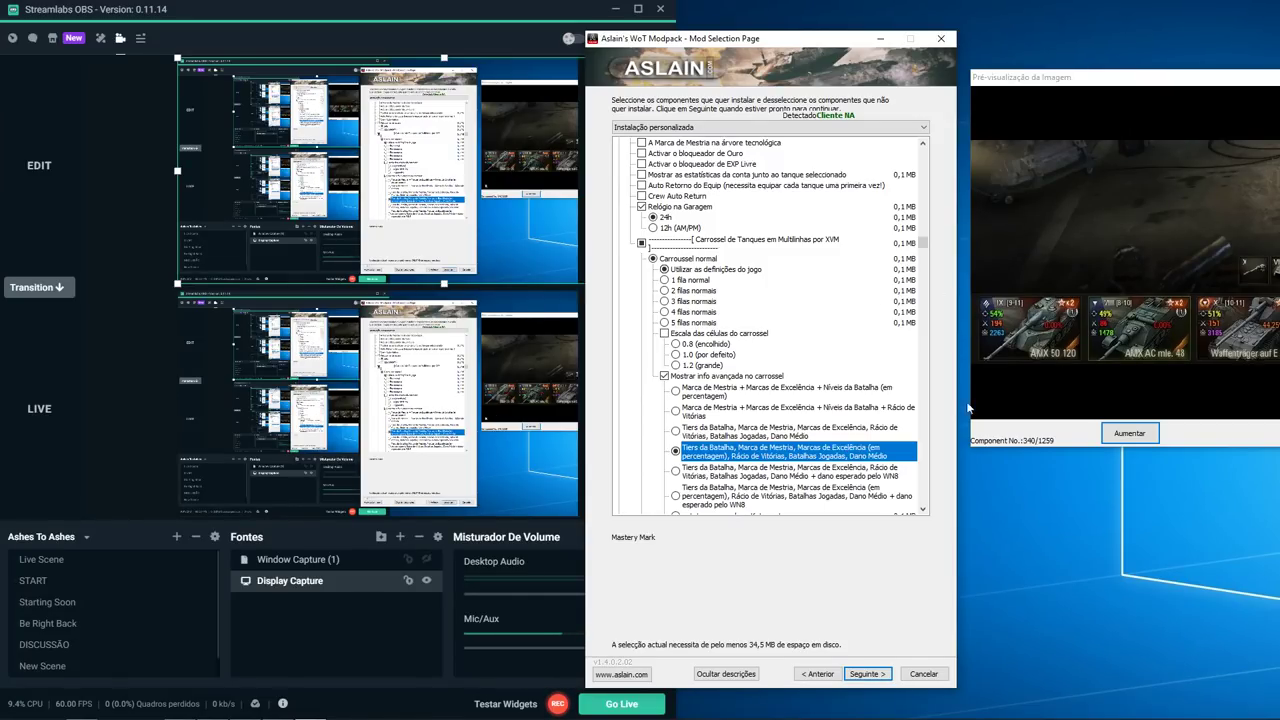
Set the default zoom in the PMOD section to x4.
scroll(900, 400, "down", 6)
scroll(885, 395, "down", 15)
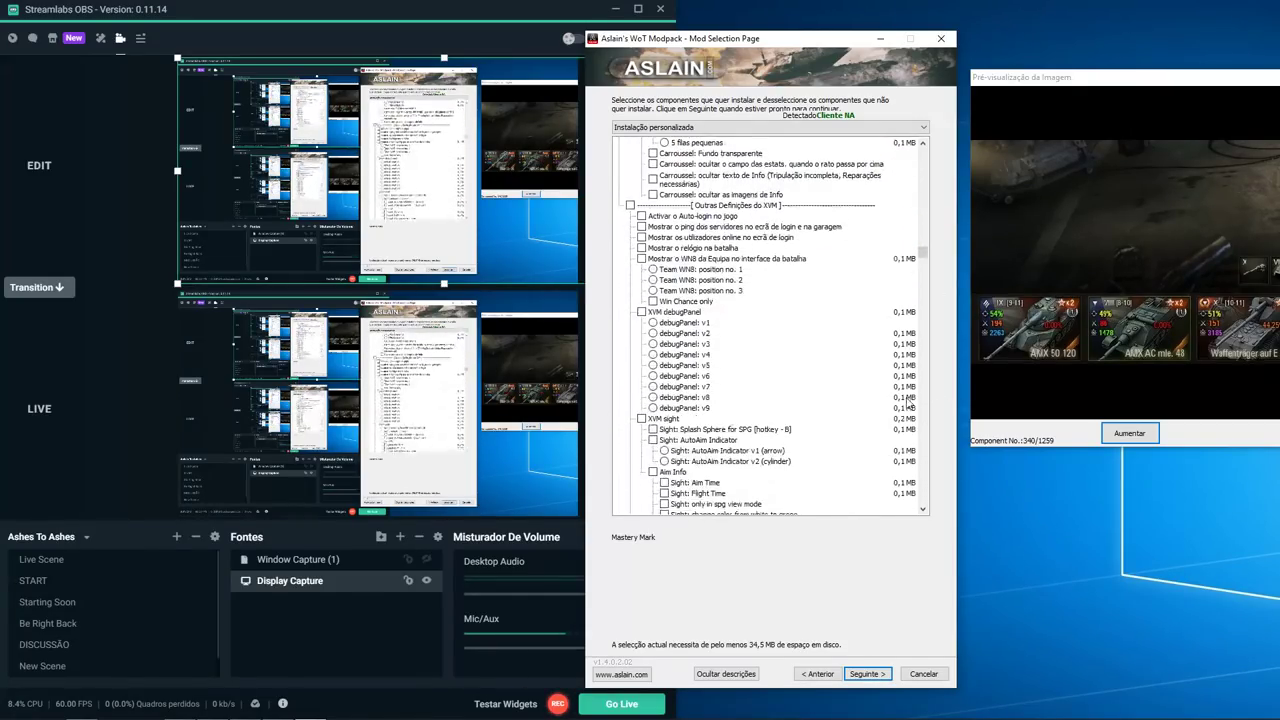
scroll(900, 430, "down", 15)
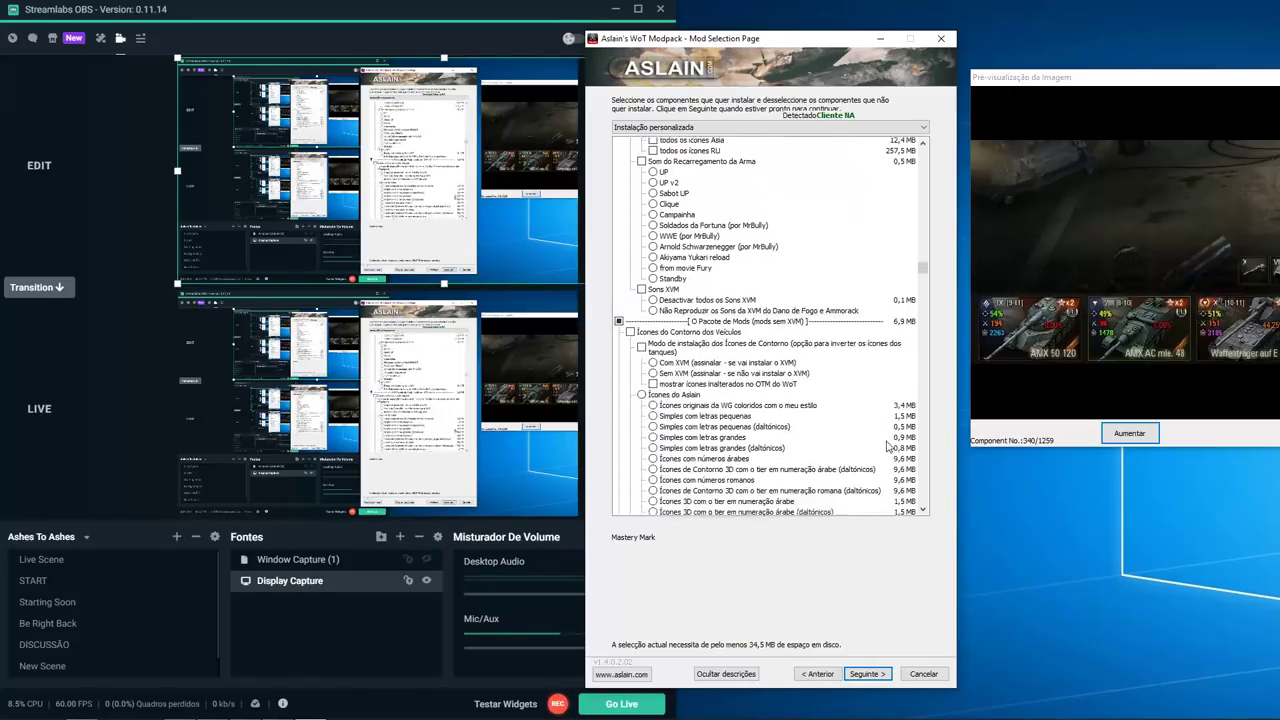
scroll(887, 450, "down", 15)
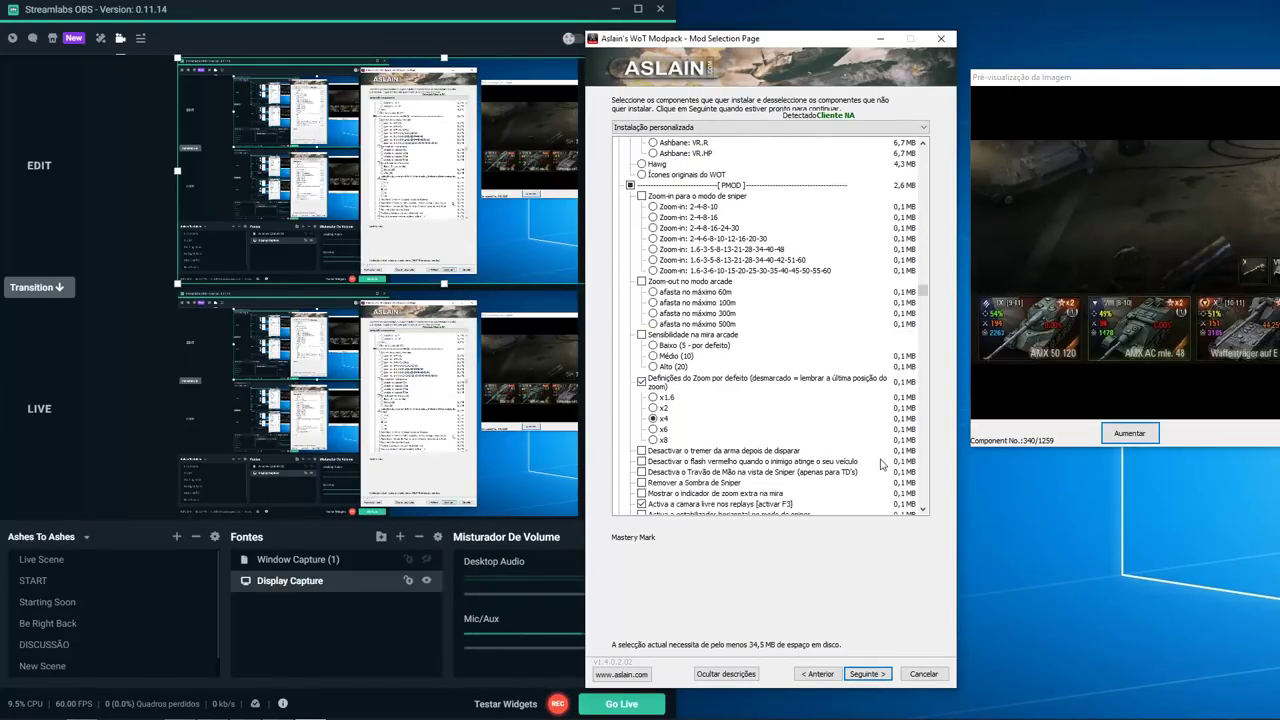
left_click(697, 419)
left_click(665, 409)
left_click(664, 420)
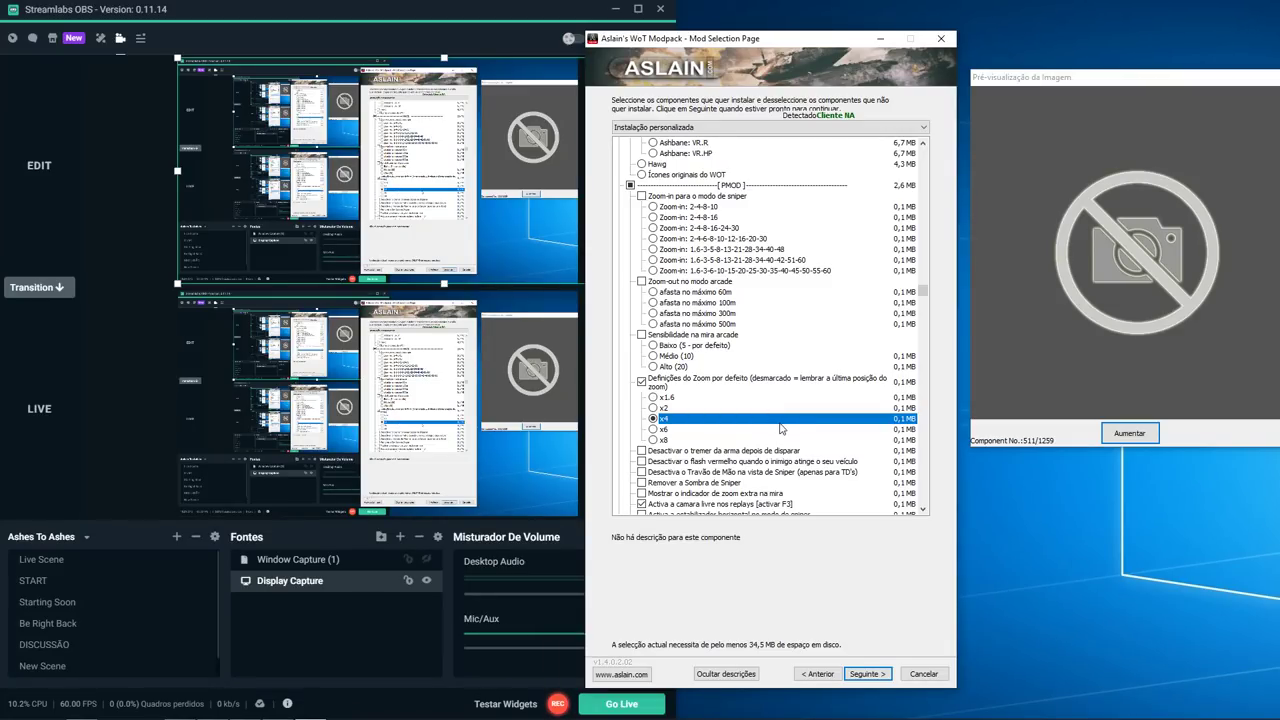
Toggle the PMOD free camera for replays to preview it, and leave the option enabled.
scroll(783, 429, "down", 1)
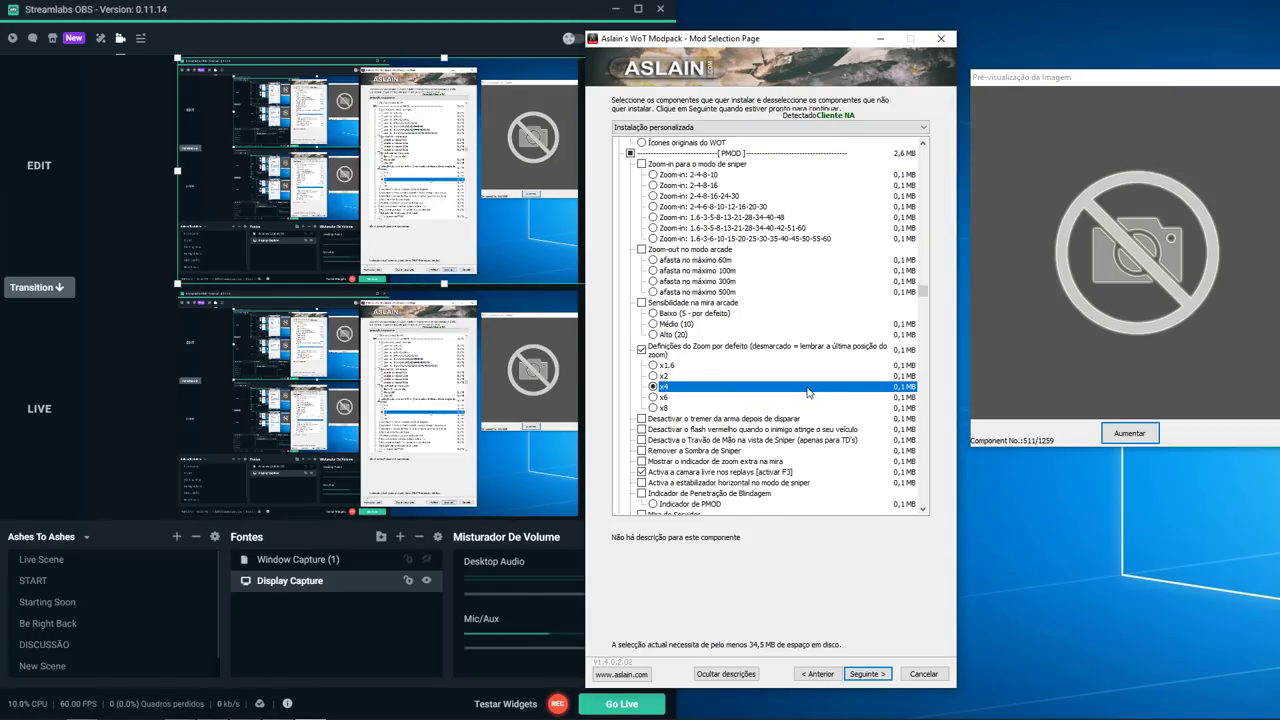
scroll(804, 414, "down", 2)
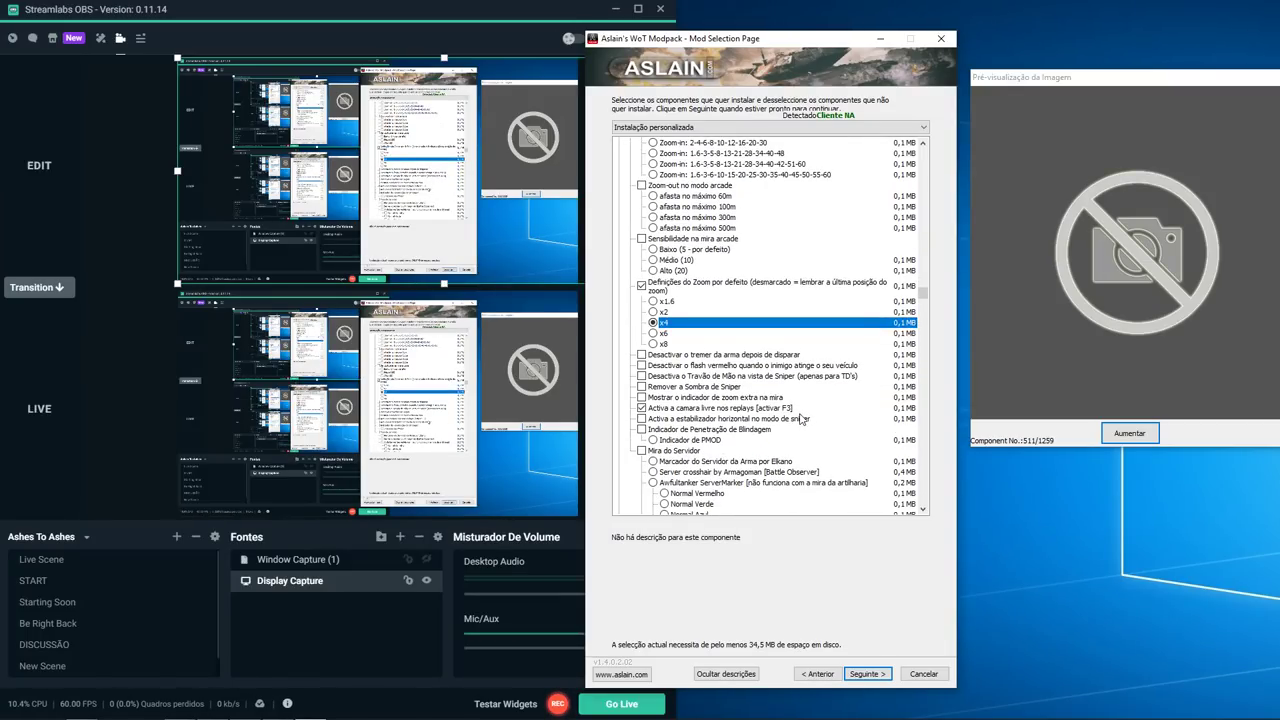
left_click(789, 410)
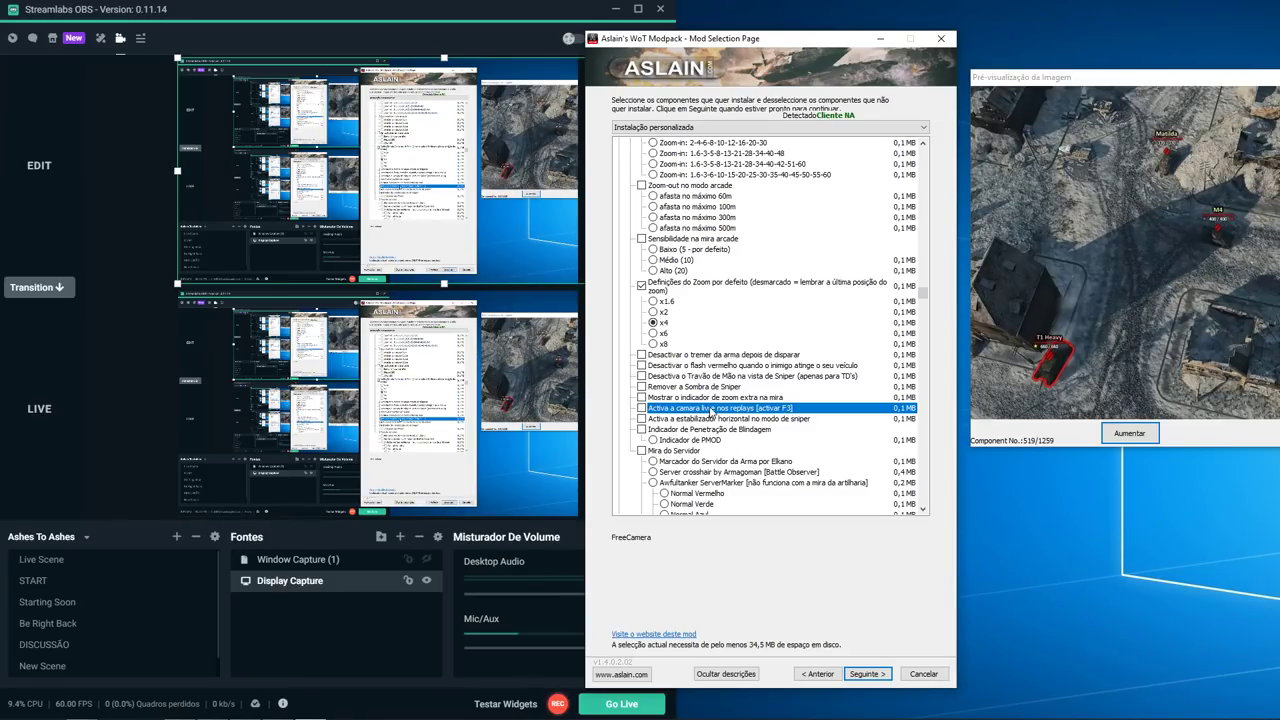
Preview the real-time battle achievements mod, keep it enabled, and shift the image preview window slightly upward.
scroll(857, 415, "down", 1)
scroll(857, 415, "down", 10)
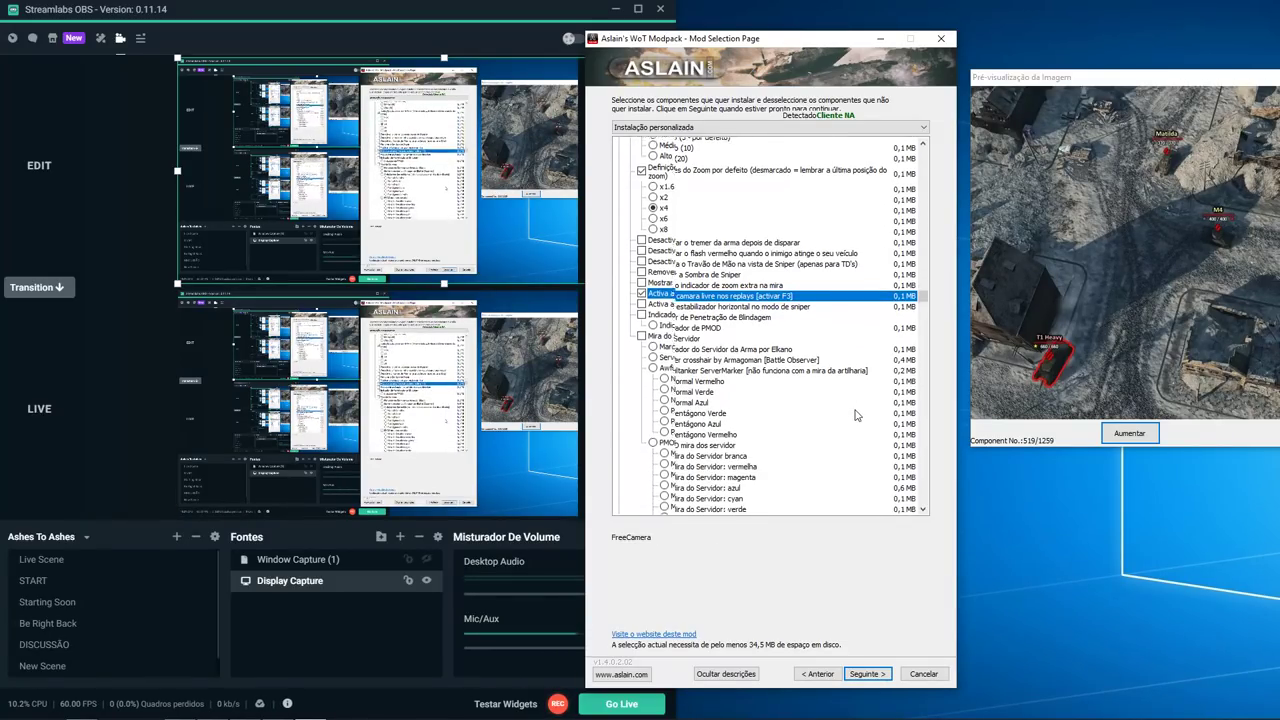
scroll(847, 418, "down", 15)
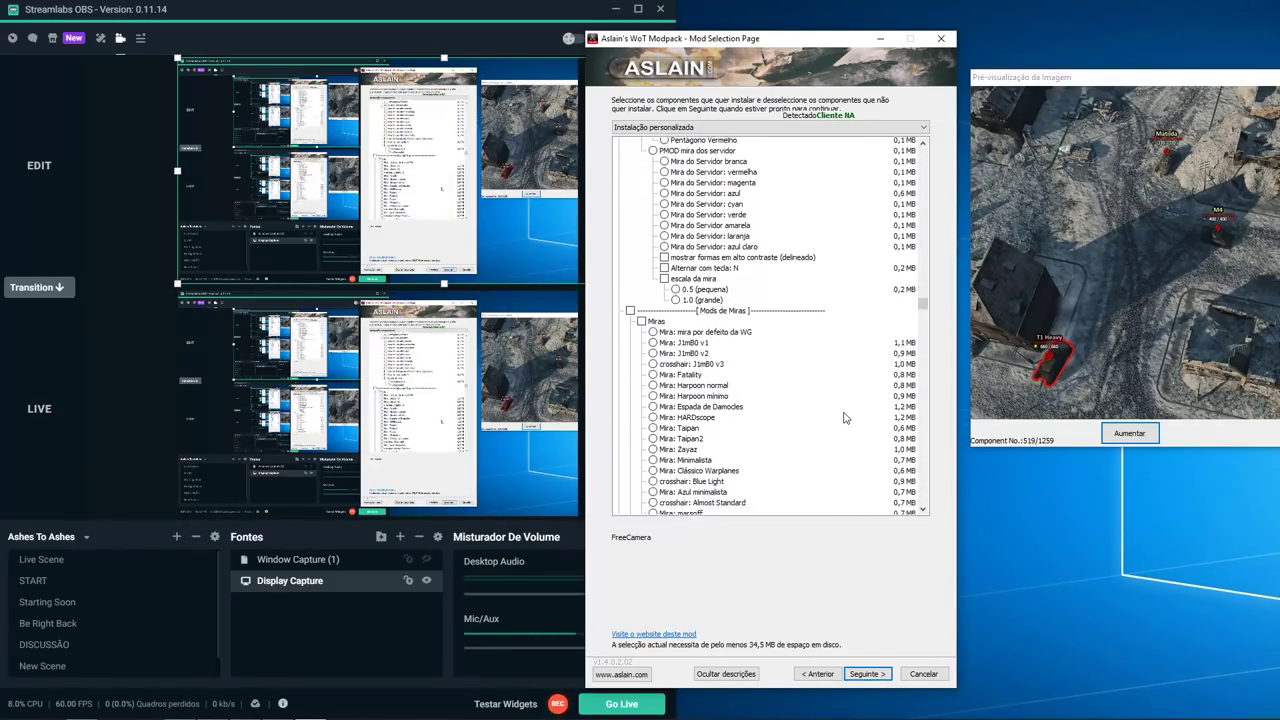
left_click_drag(923, 317, 934, 375)
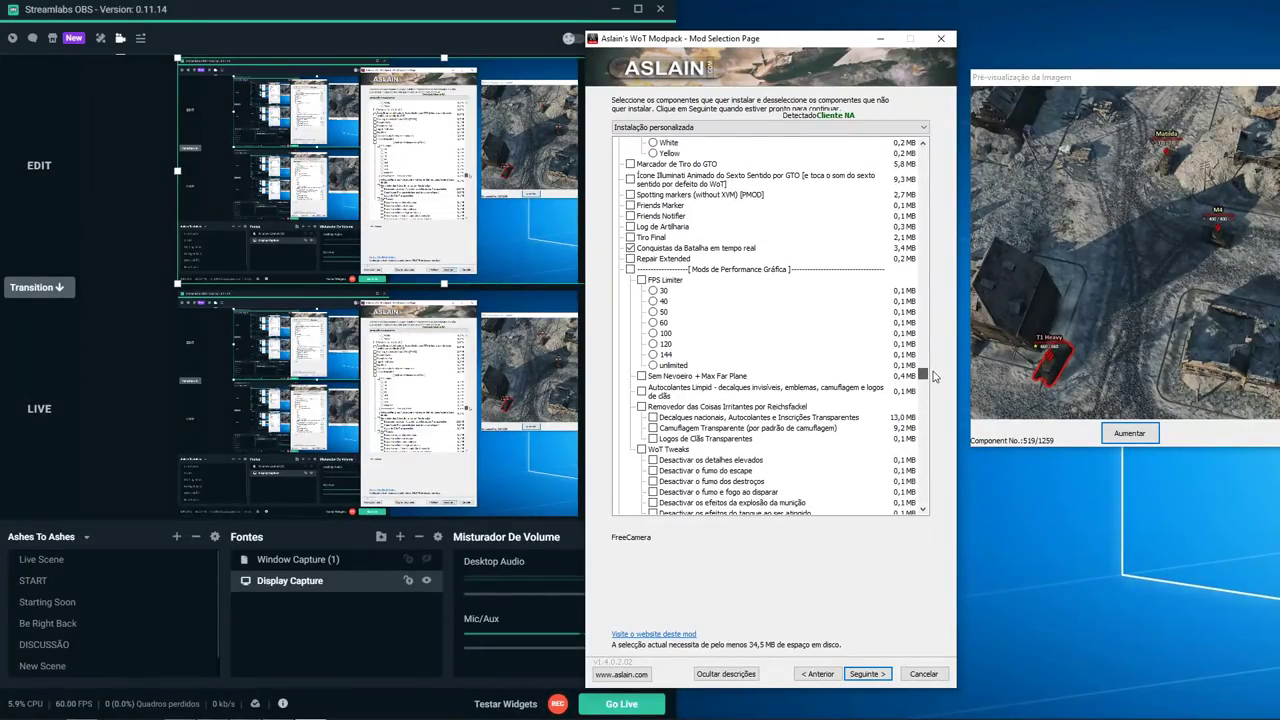
left_click(752, 250)
left_click(661, 250)
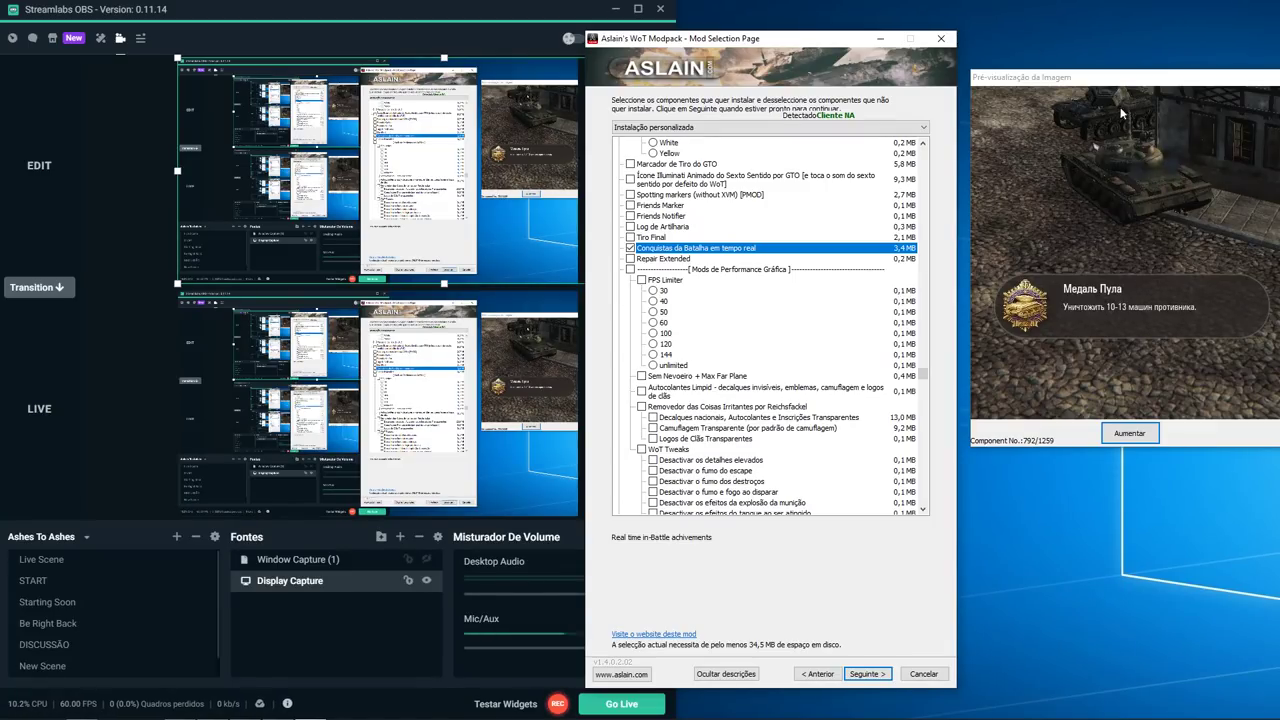
mouse_move(1145, 77)
left_mouse_down()
mouse_move(1146, 30)
mouse_move(1145, 52)
left_mouse_up()
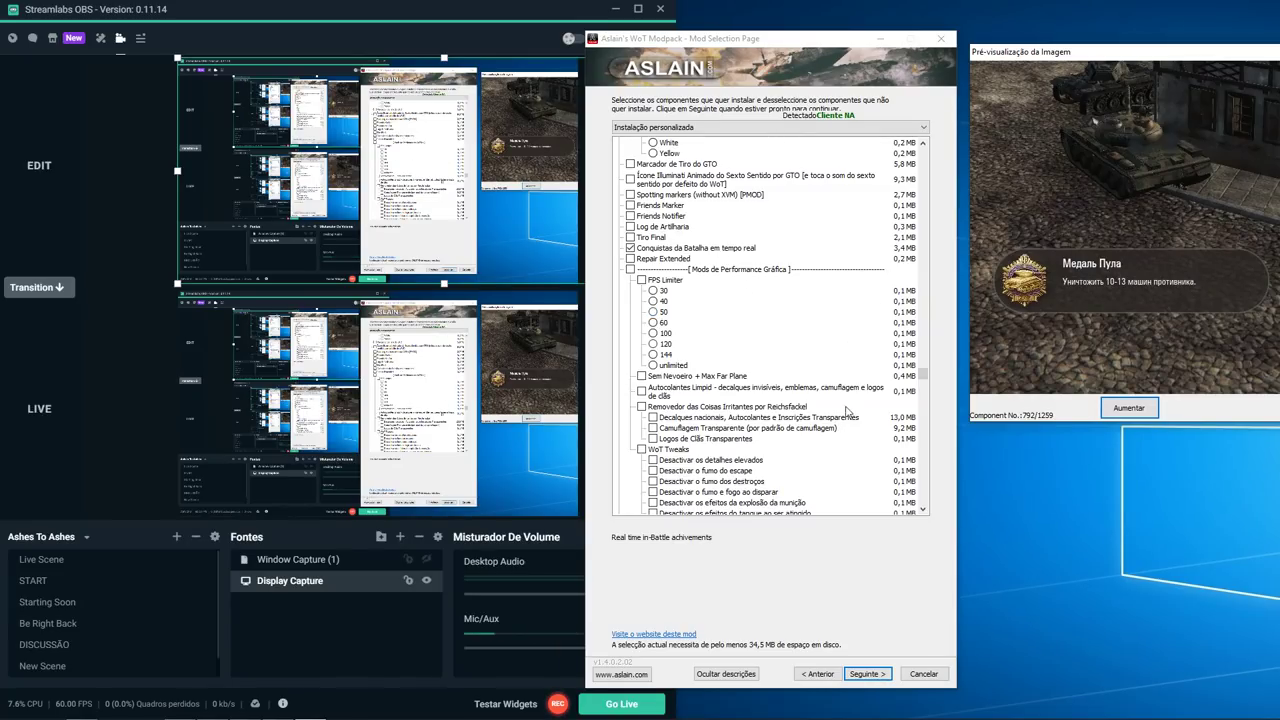
Select "YK: Original [EN,PL]" as the YasenKrasen session statistics version, after previewing the Mini version.
scroll(871, 430, "down", 10)
scroll(871, 430, "down", 12)
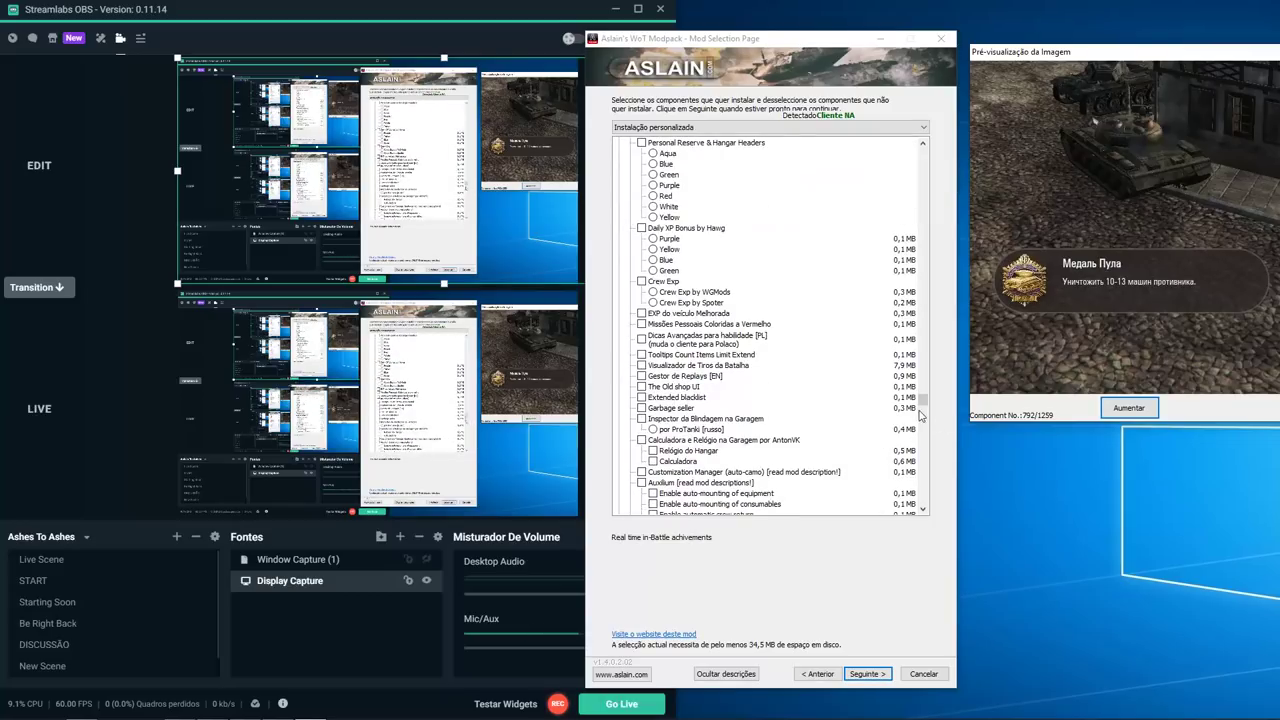
scroll(923, 401, "down", 10)
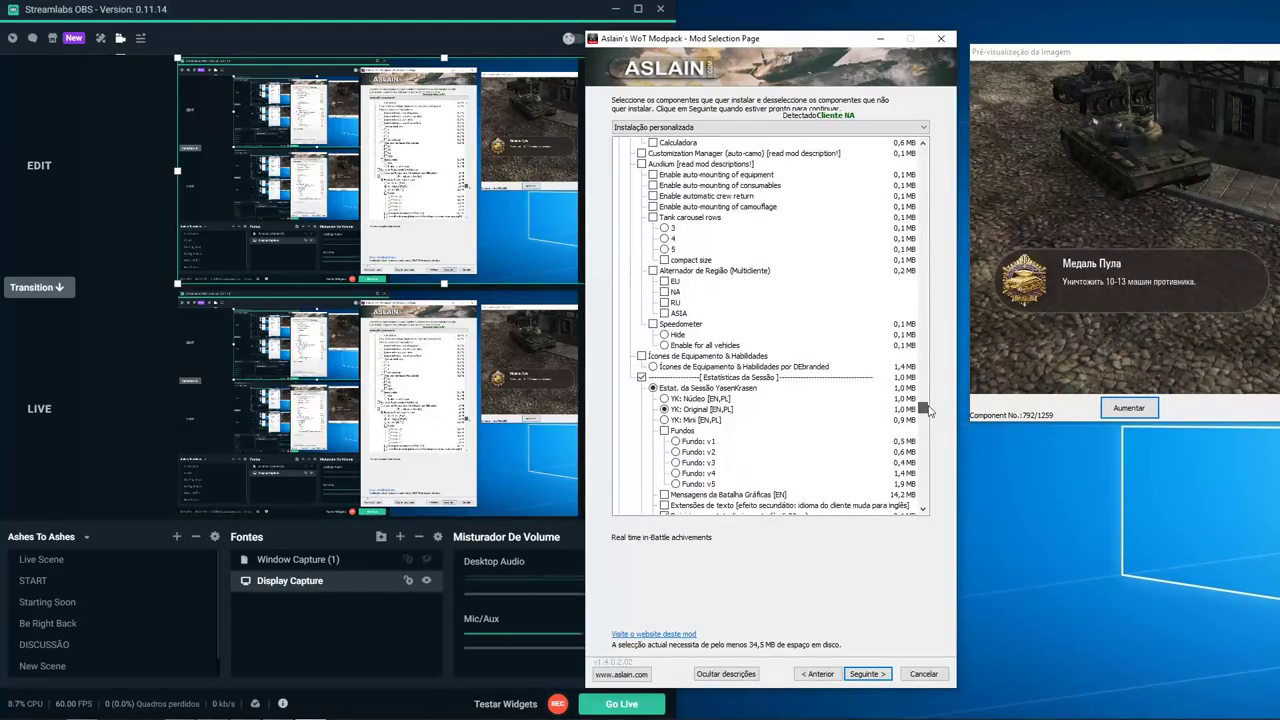
left_click(725, 388)
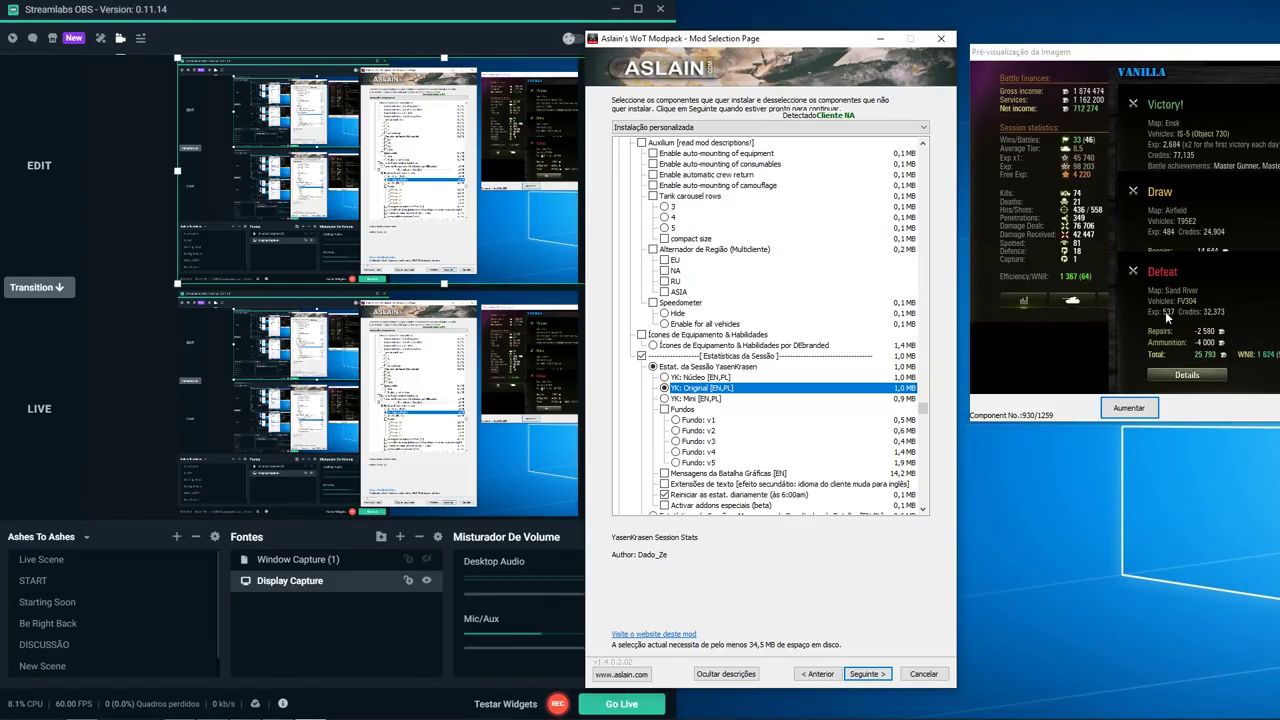
left_click(726, 399)
left_click(724, 389)
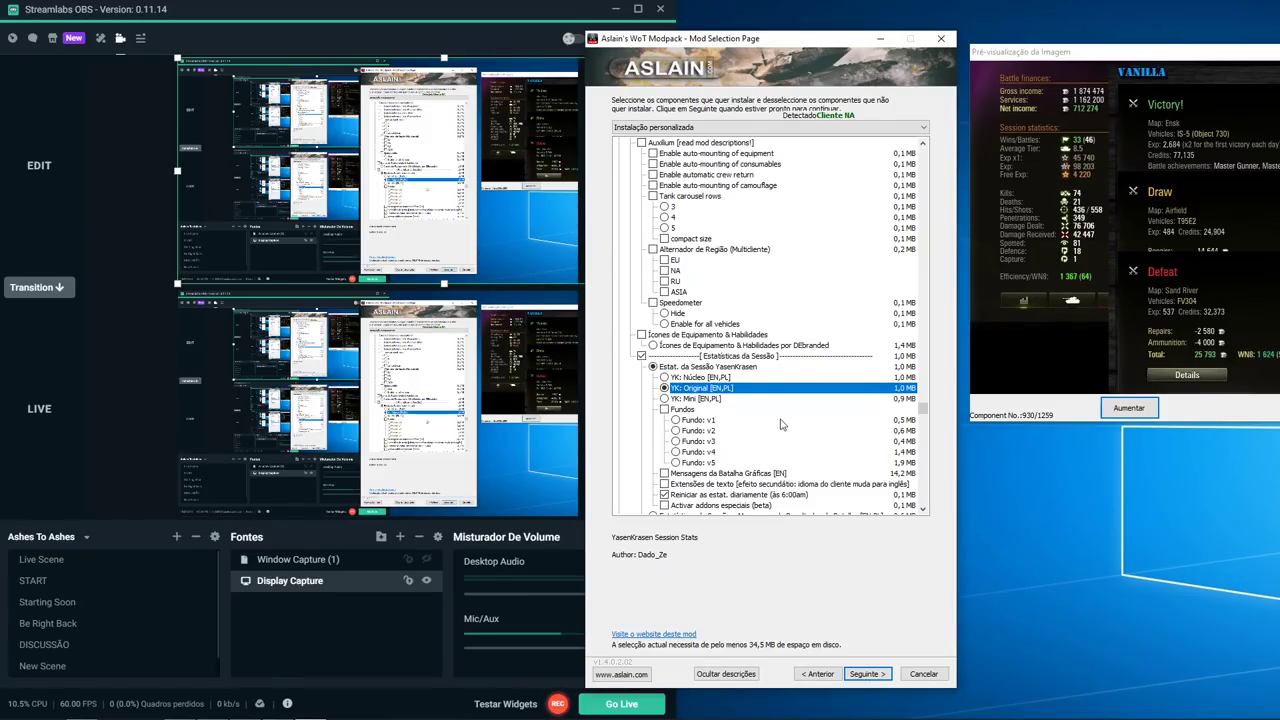
Preview the session statistics backgrounds from v1 to v5, and leave backgrounds disabled with "YK: Original [EN,PL]" selected.
left_click(711, 421)
left_click(713, 431)
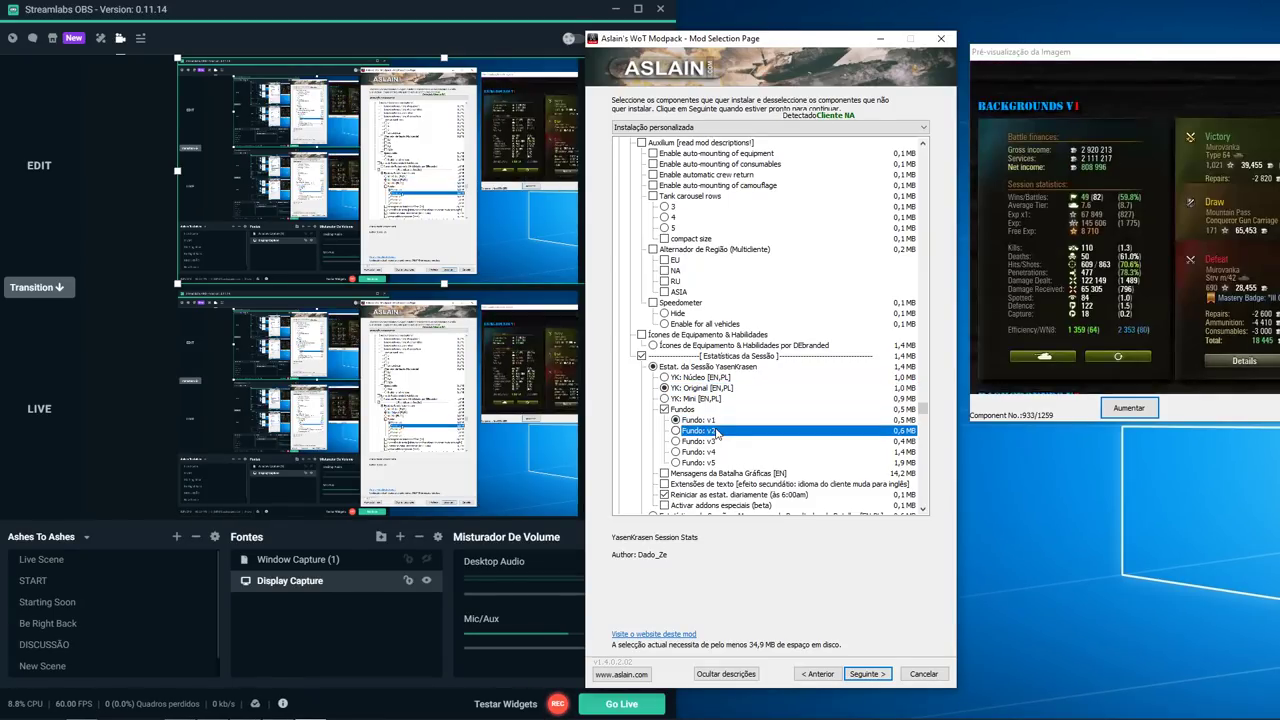
left_click(715, 441)
left_click(721, 463)
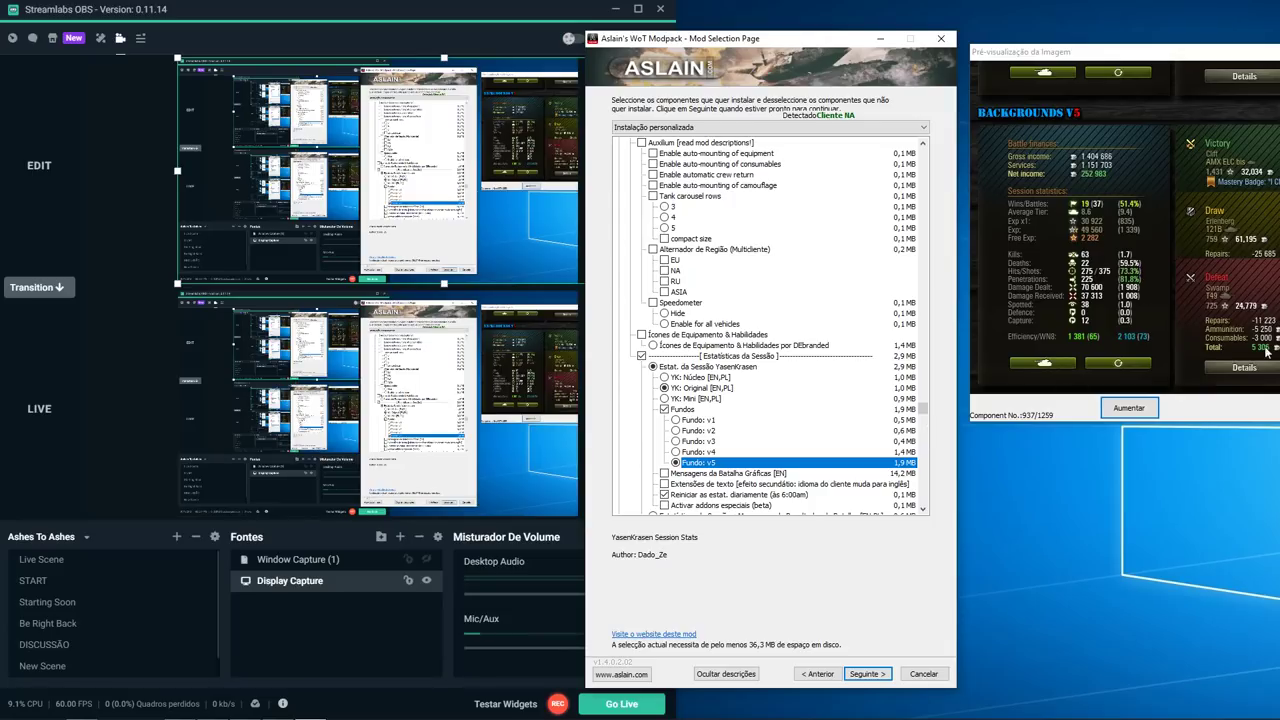
left_click(685, 411)
left_click(686, 390)
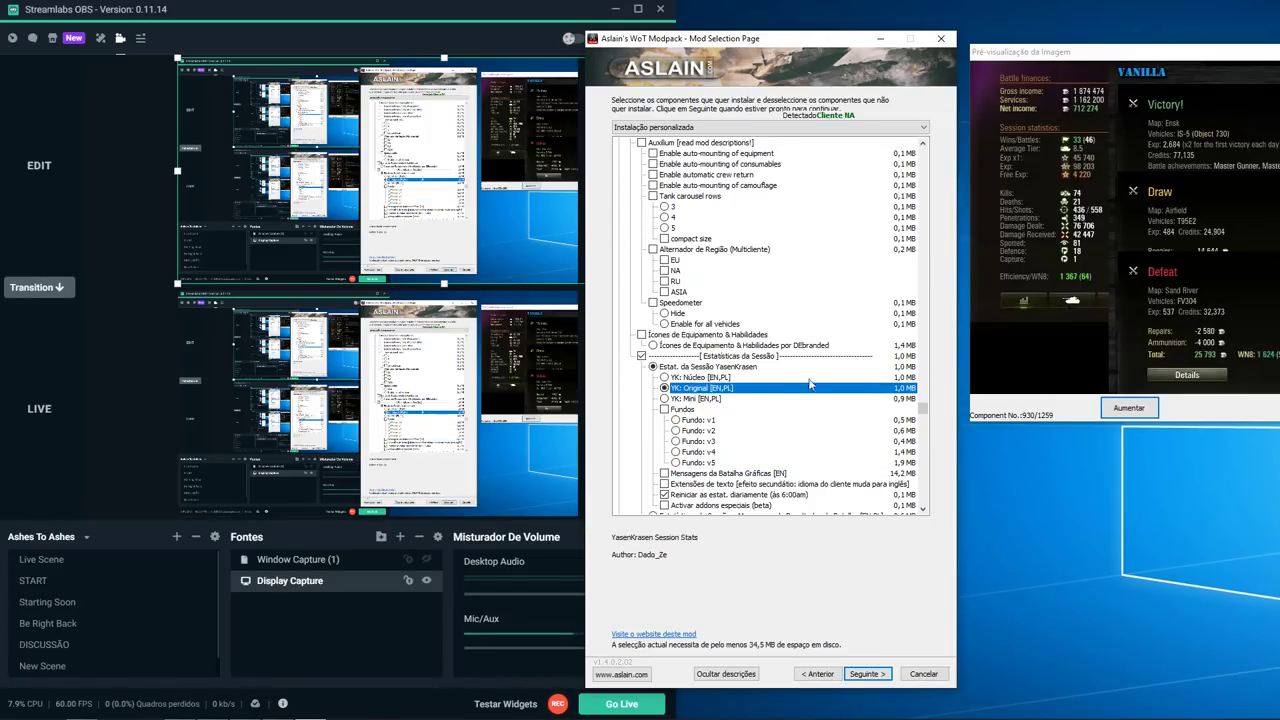
Review the daily session statistics reset option and the graphics performance mods in the component list.
scroll(817, 428, "down", 3)
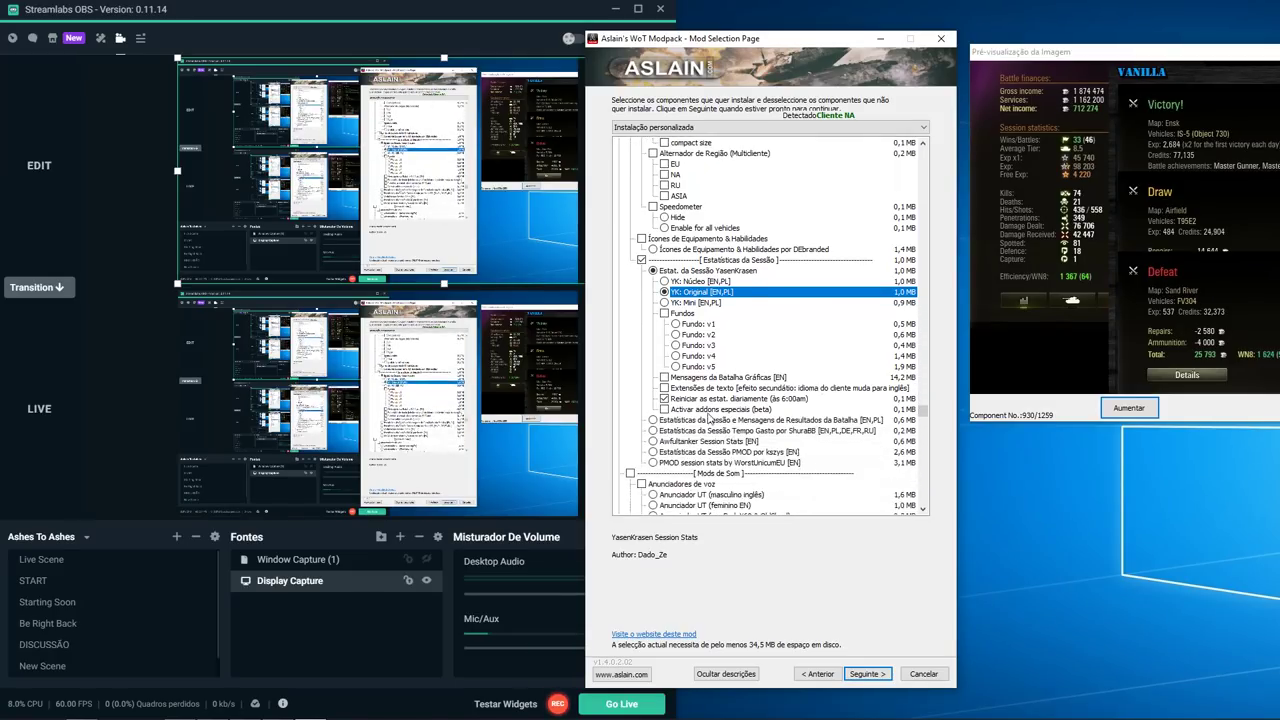
left_click(716, 400)
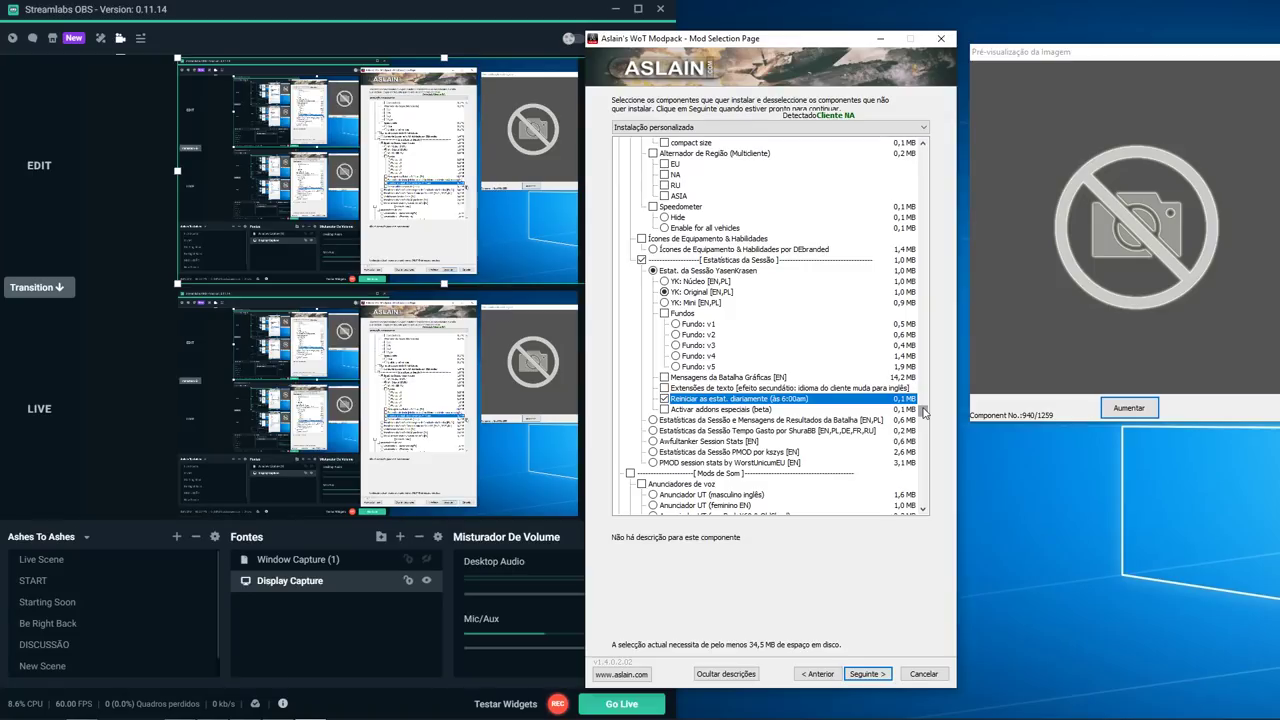
left_click_drag(924, 411, 934, 377)
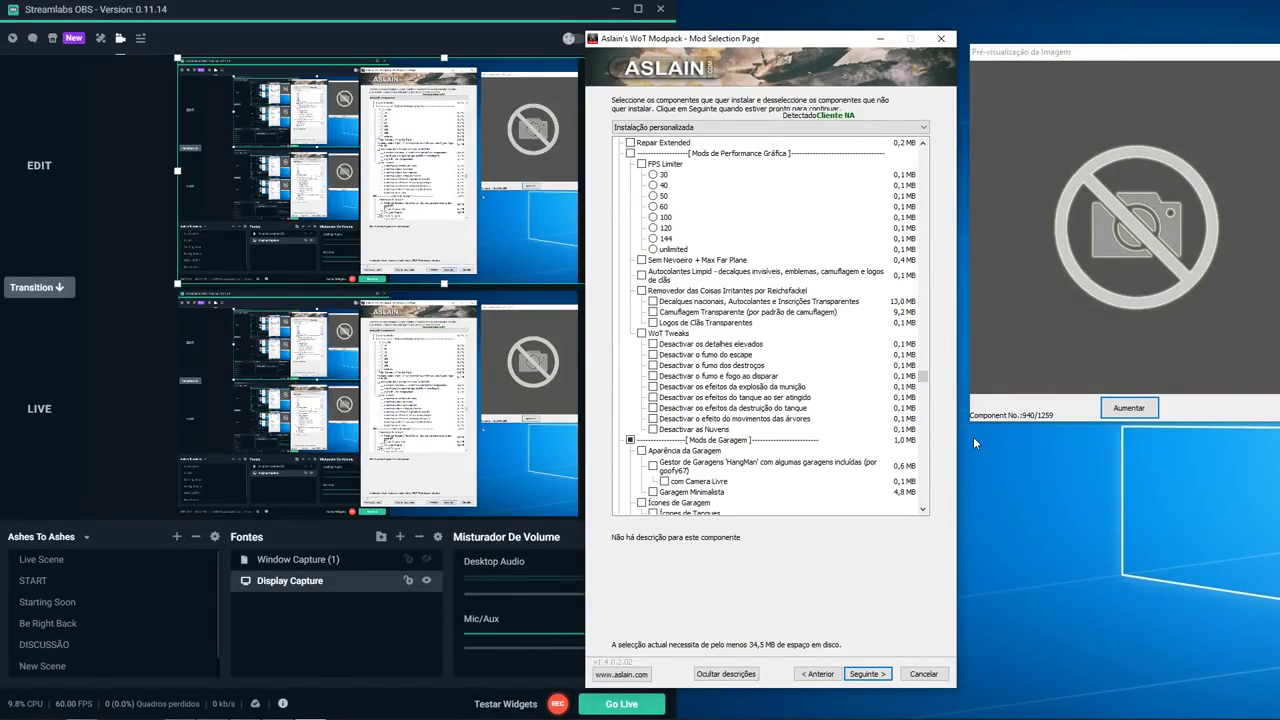
Proceed to the installation task options, and cancel the modpack setup, confirming that the installation should end.
left_click(877, 675)
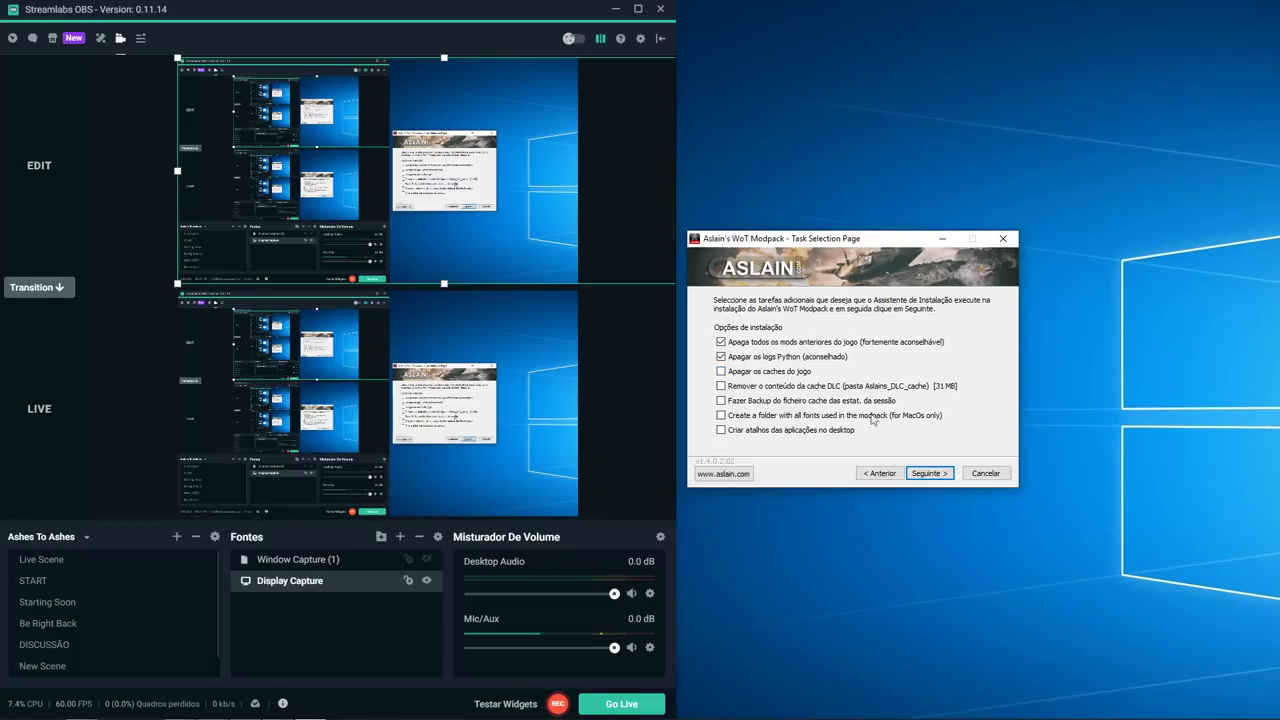
left_click(981, 476)
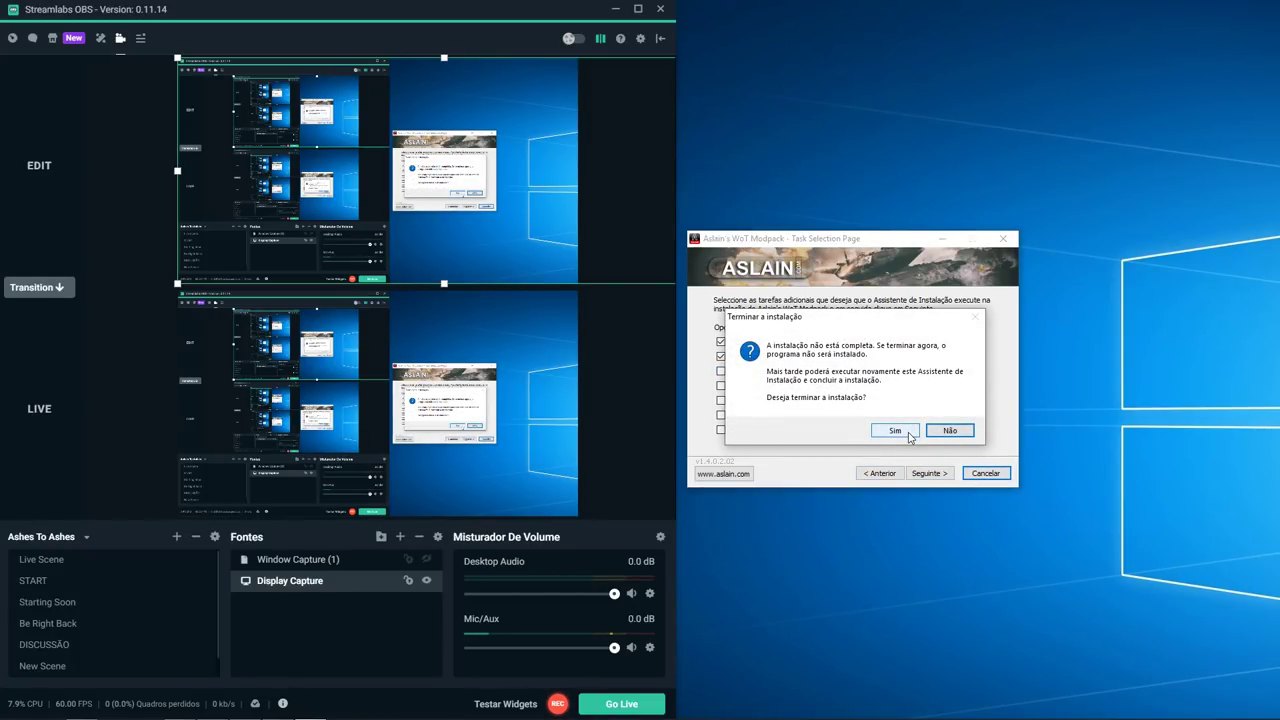
left_click(894, 430)
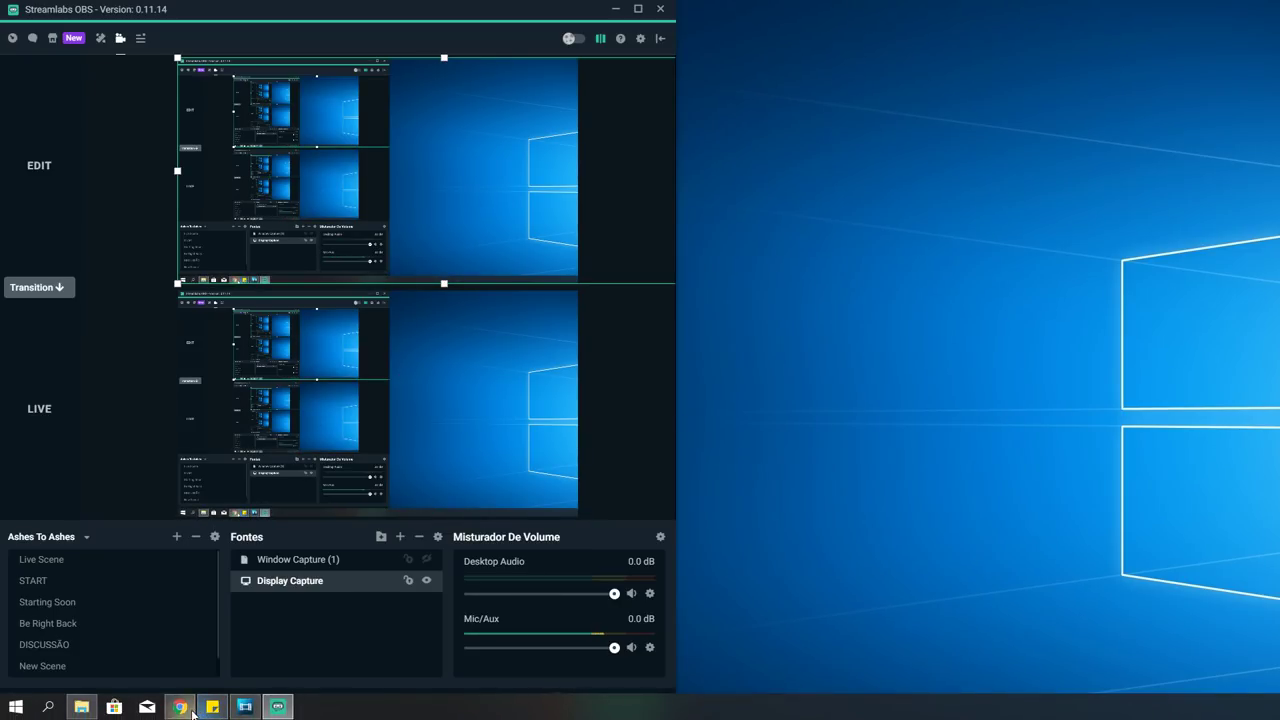
Bring up the Aslain's WoT ModPack page in Chrome, and in Streamlabs OBS switch from Display Capture to Window Capture (1) and transition it live.
left_click(180, 707)
left_click(106, 346)
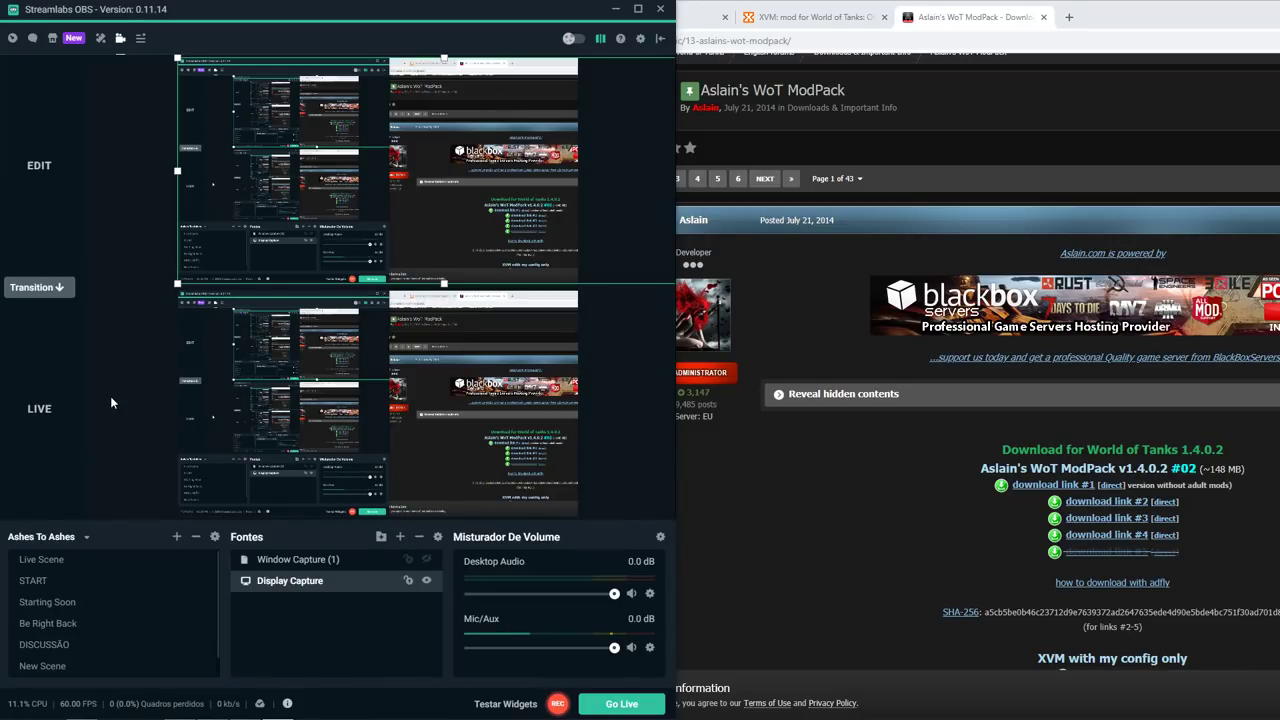
left_click(426, 580)
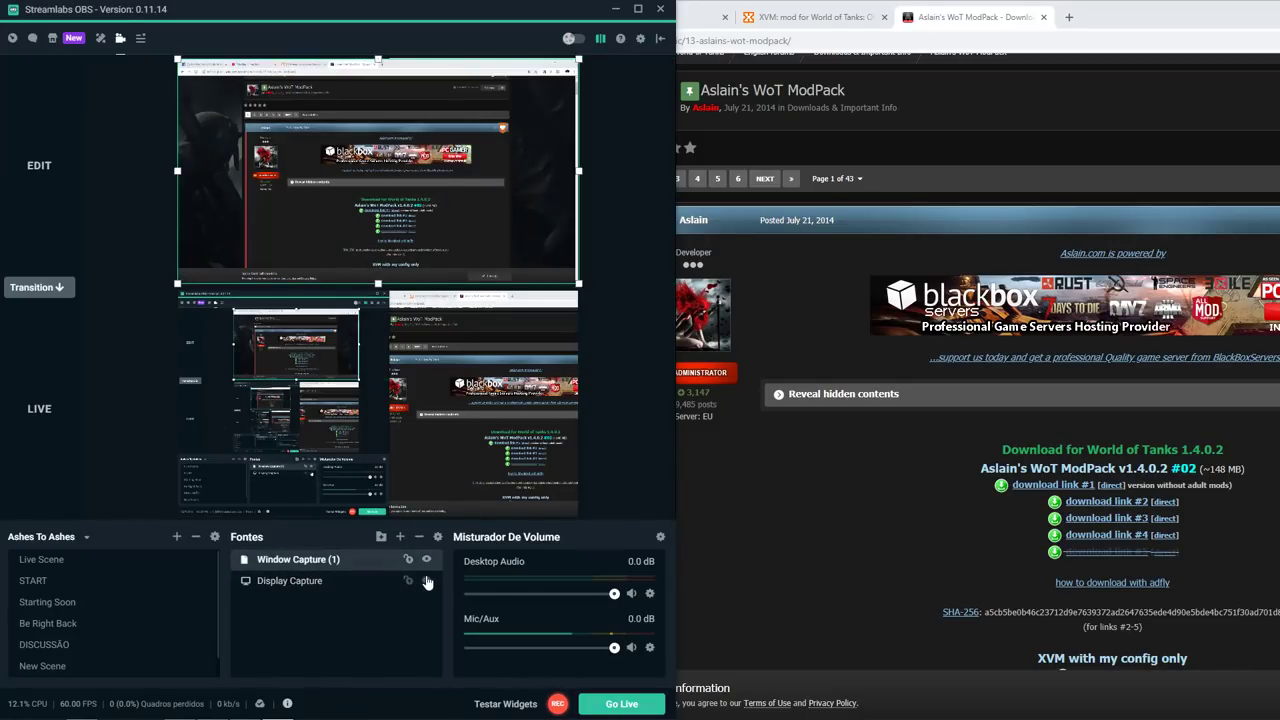
left_click(40, 287)
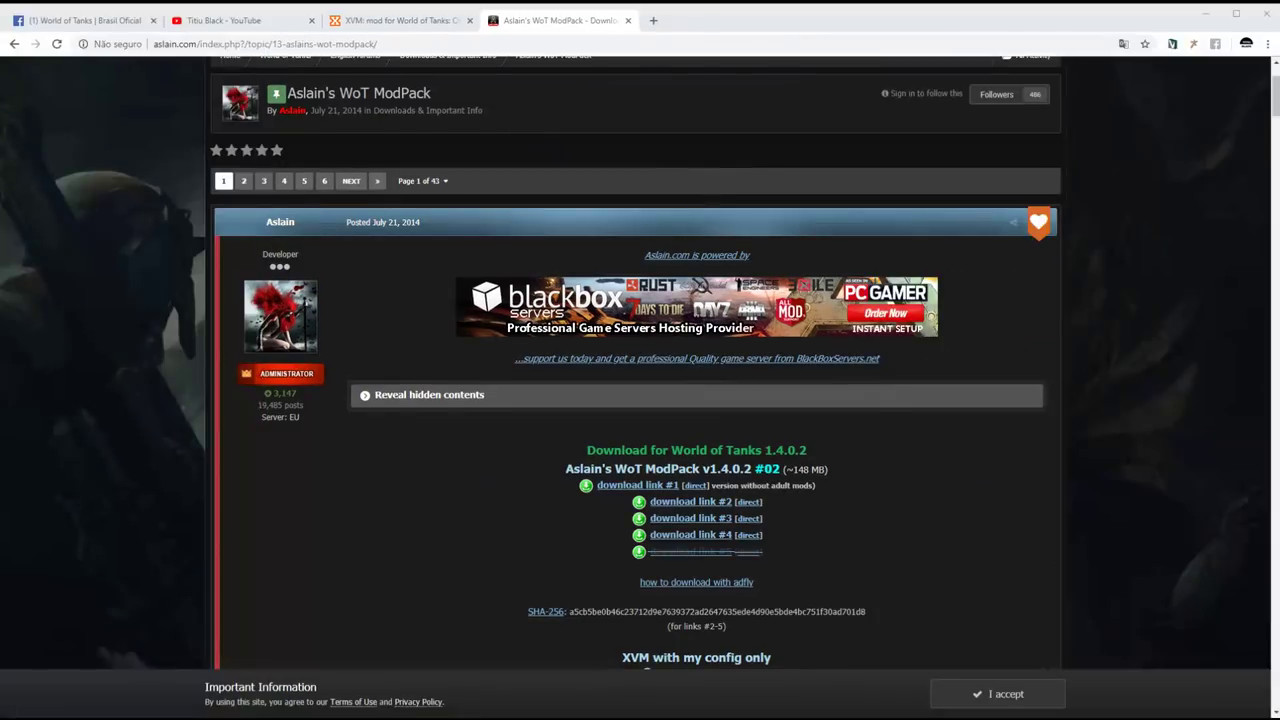
Visit the XVM website in Chrome, look over the WN8 and XVM videos on the YouTube channel, and return to the XVM site.
left_click(895, 37)
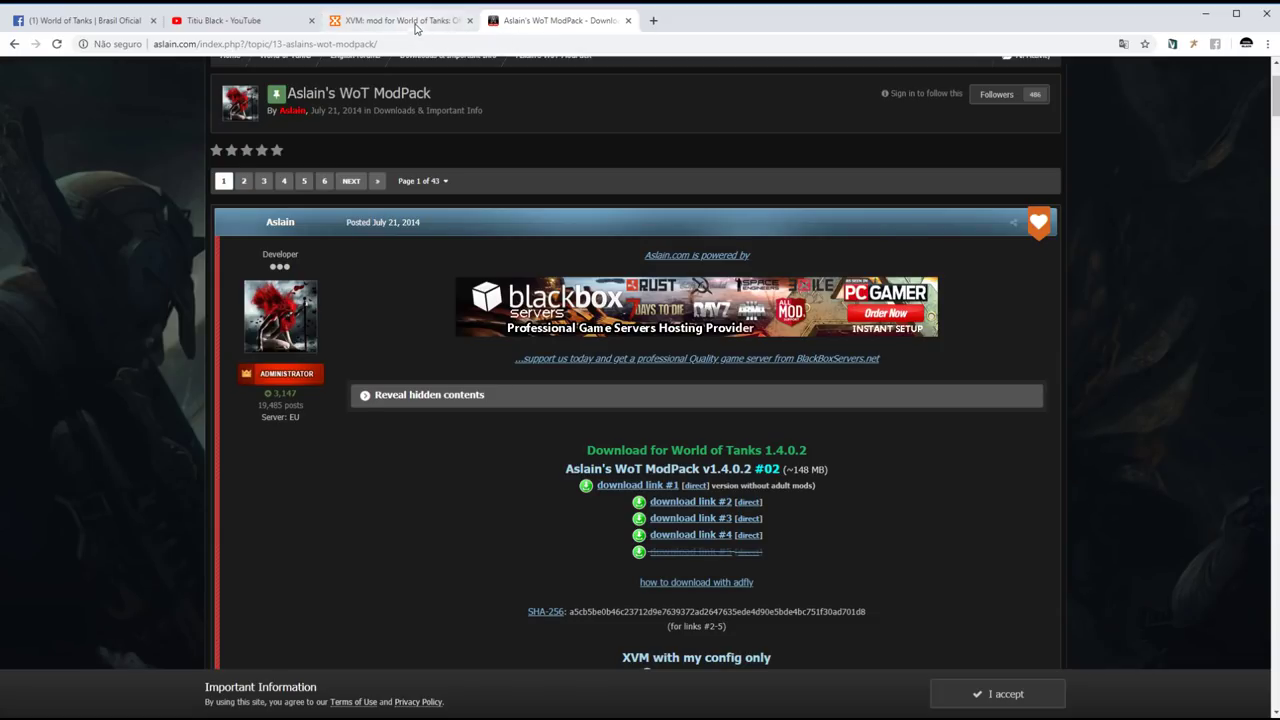
left_click(408, 25)
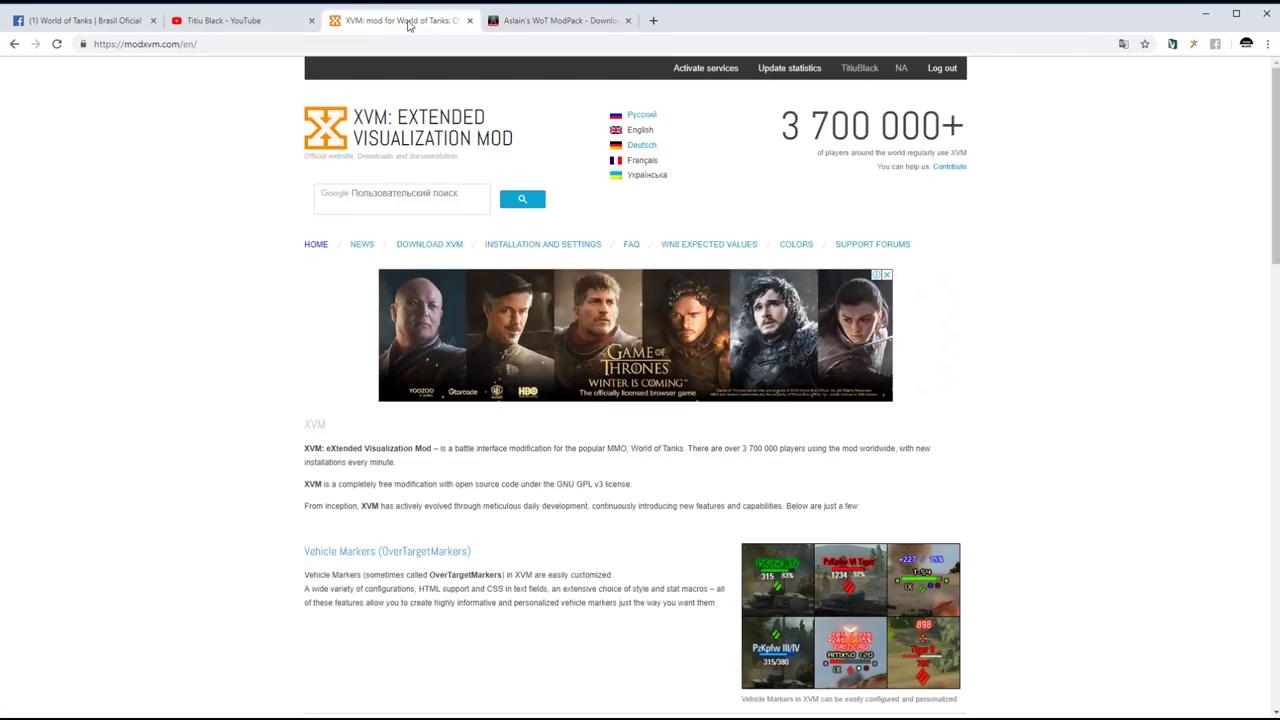
left_click(277, 27)
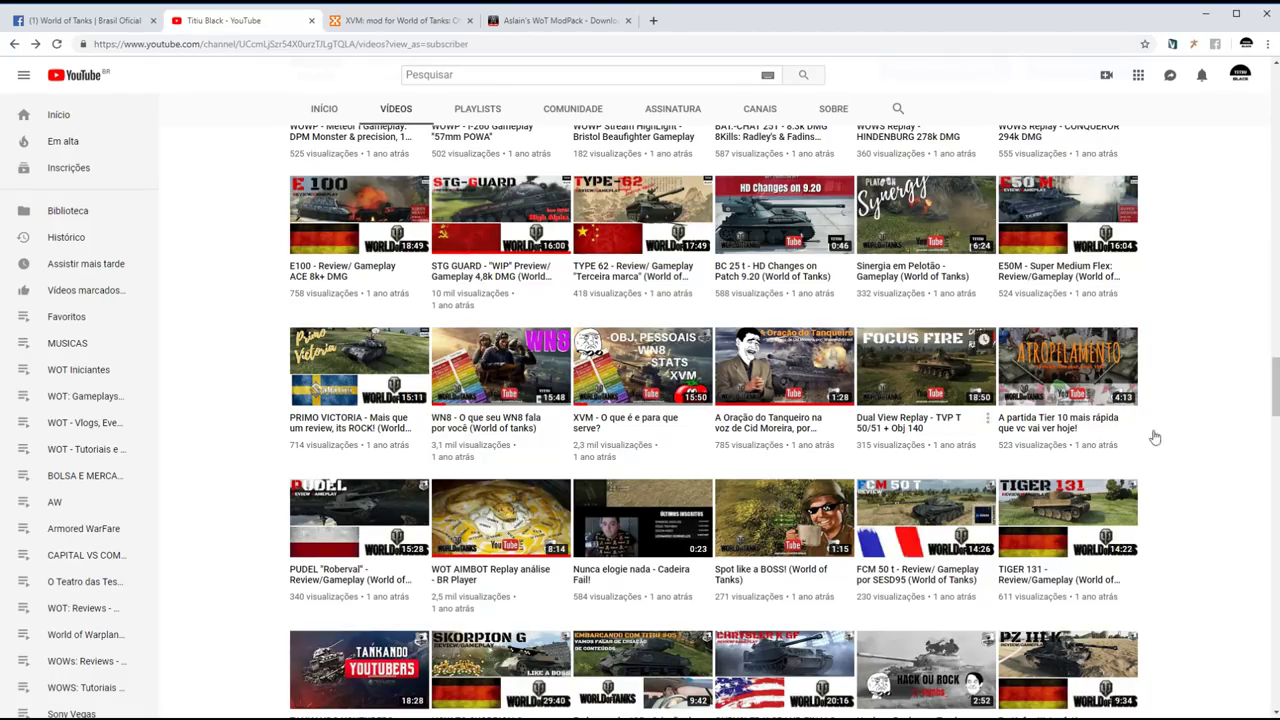
left_click_drag(1275, 386, 1275, 387)
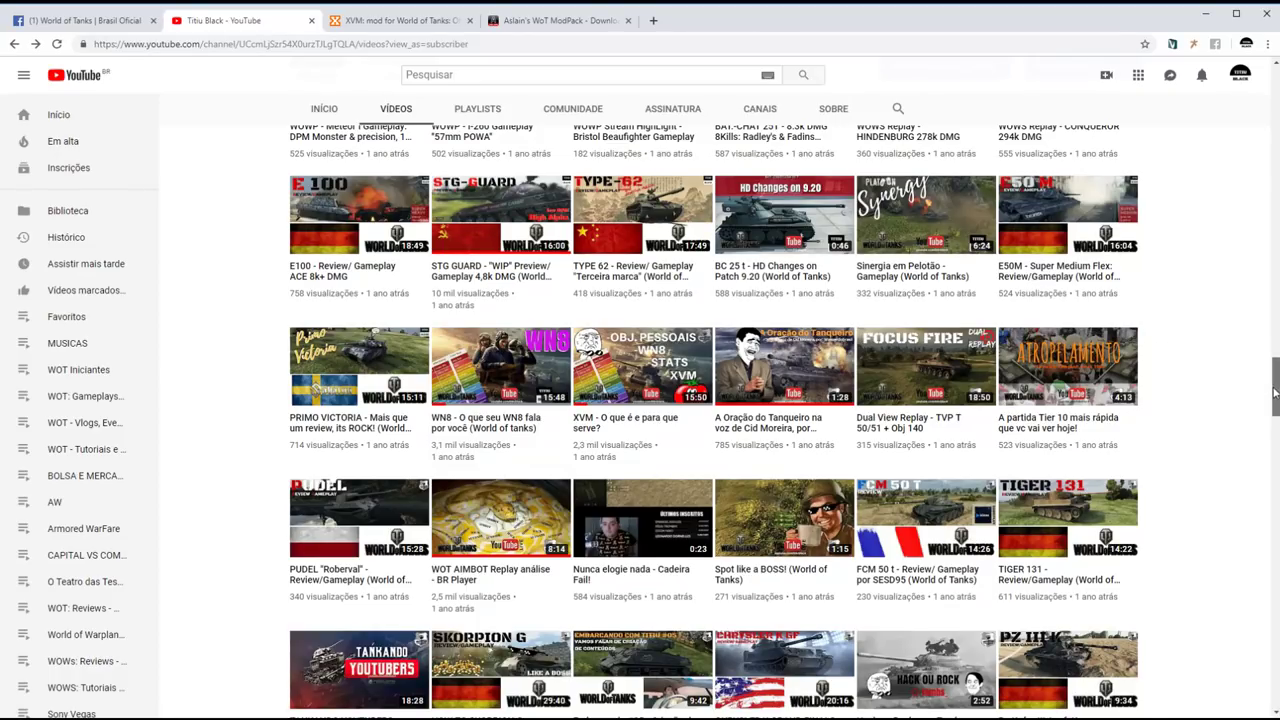
scroll(1258, 400, "up", 1)
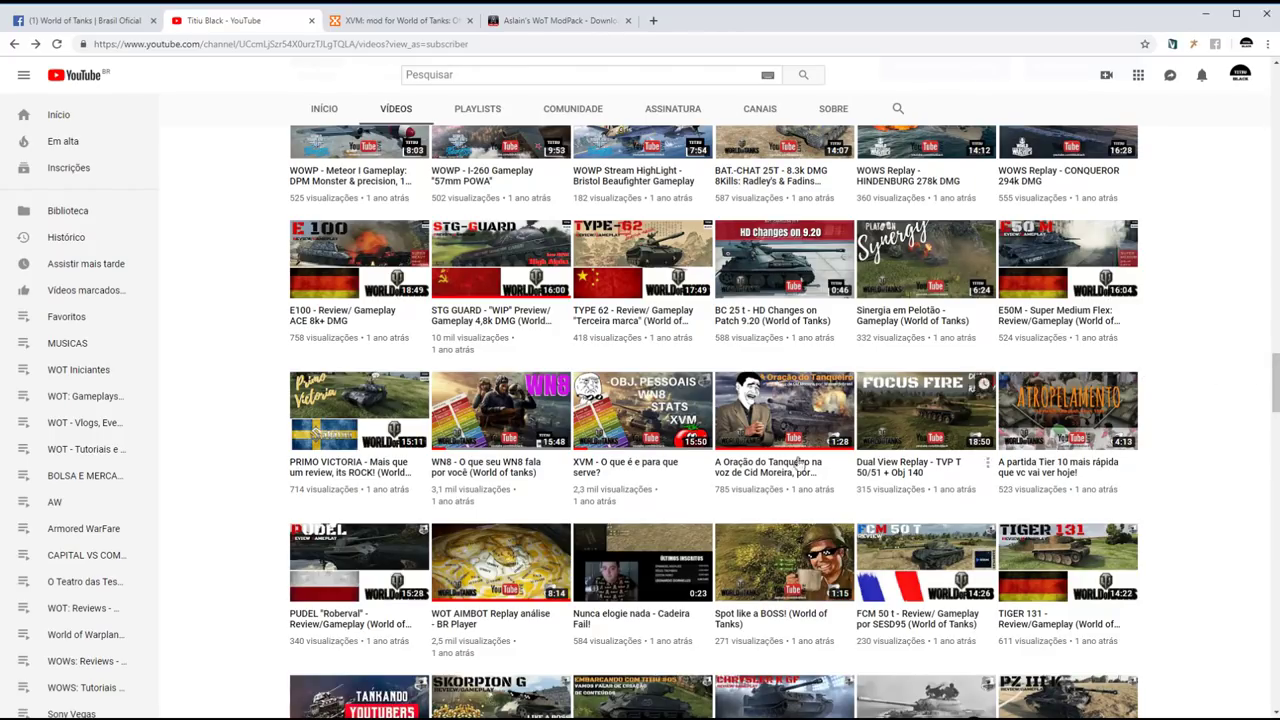
left_click(419, 22)
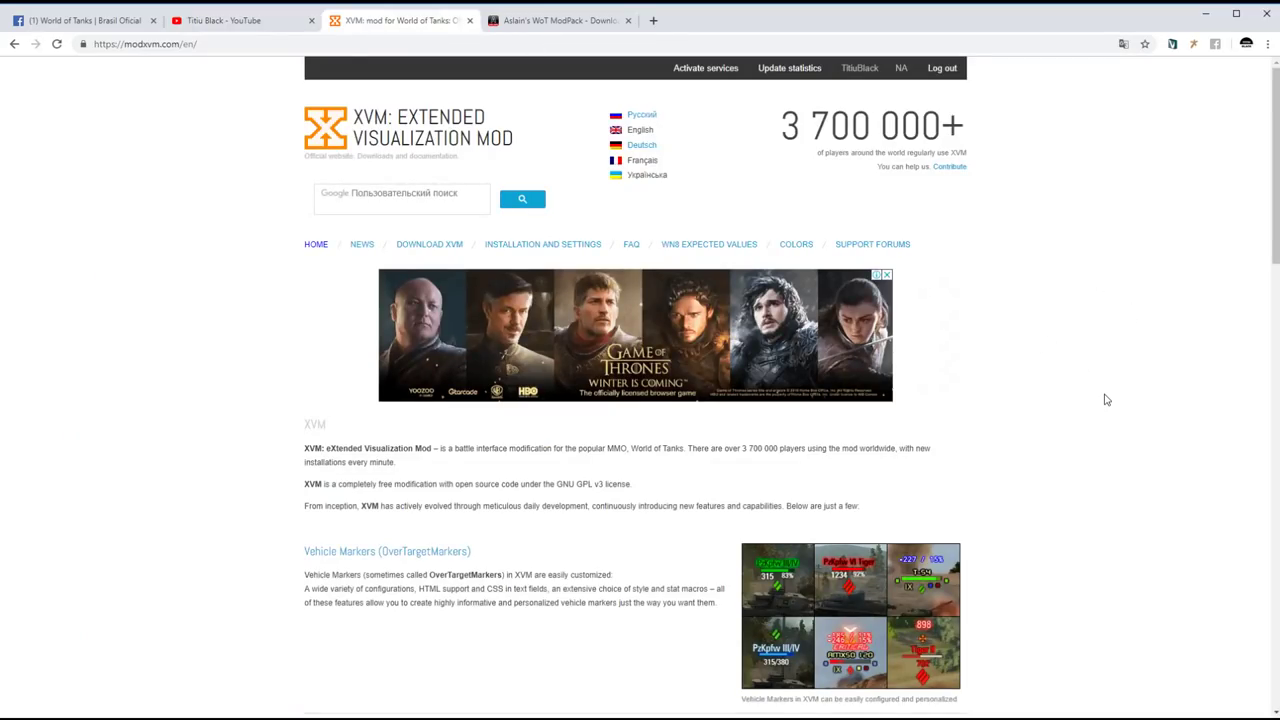